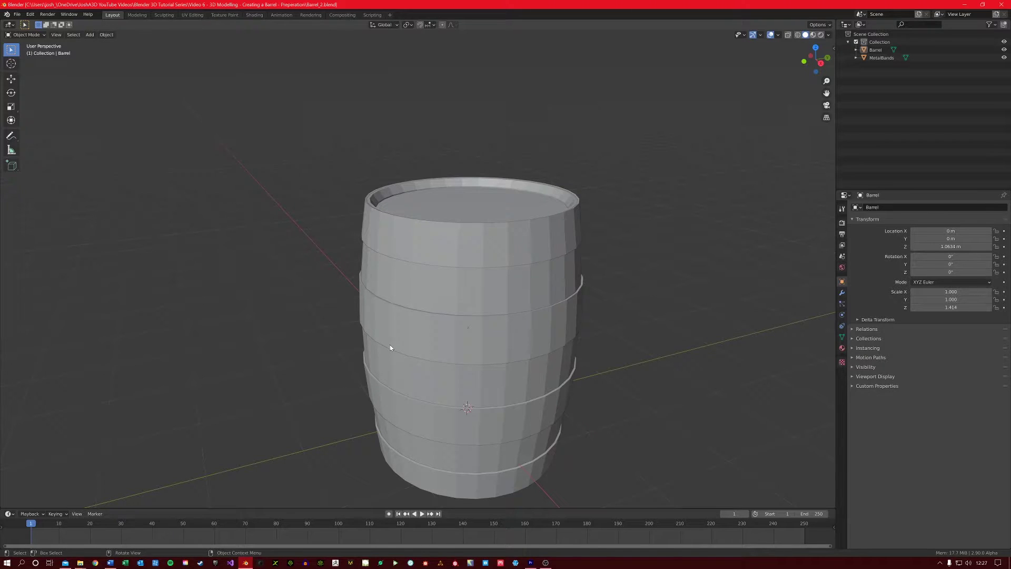
Add a new material to the Barrel object and name it Wood.
click(879, 53)
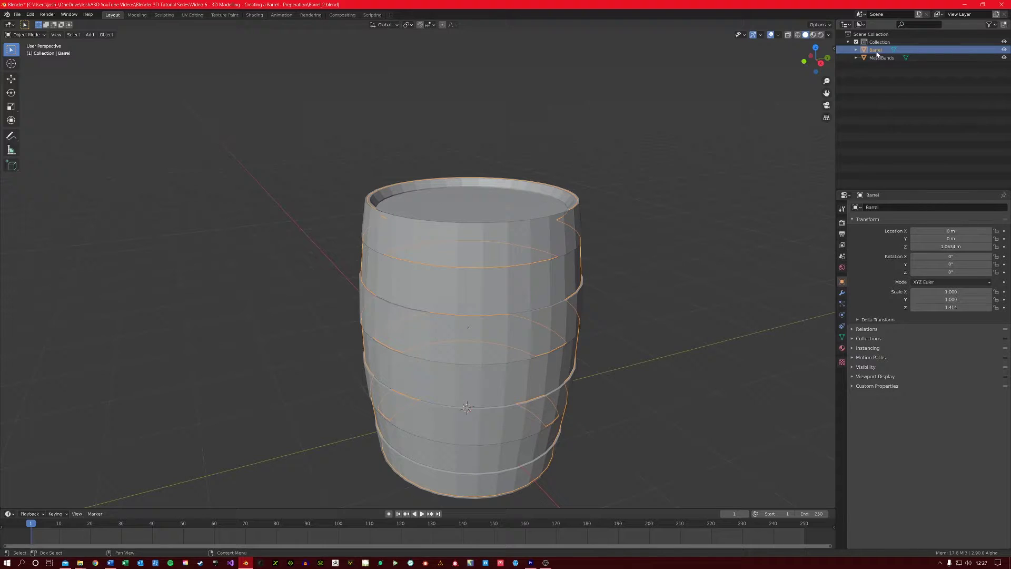
click(842, 348)
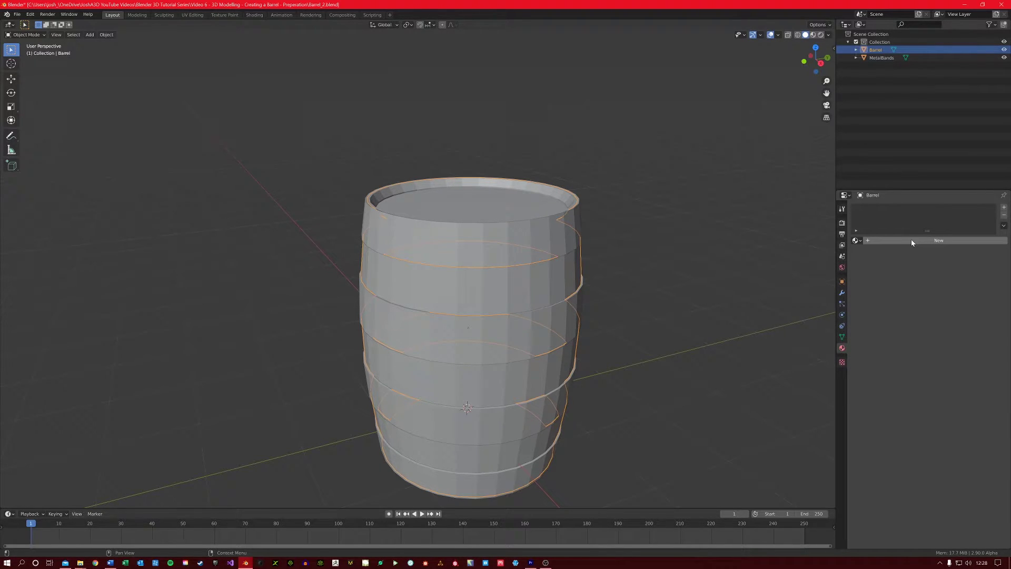
click(936, 240)
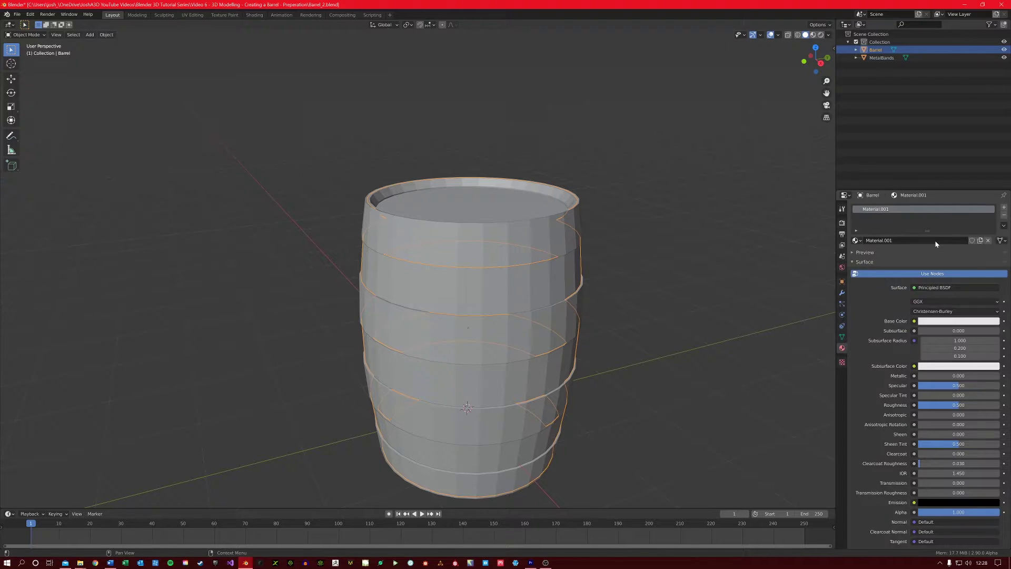
double_click(884, 211)
text(Wood)
key(Return)
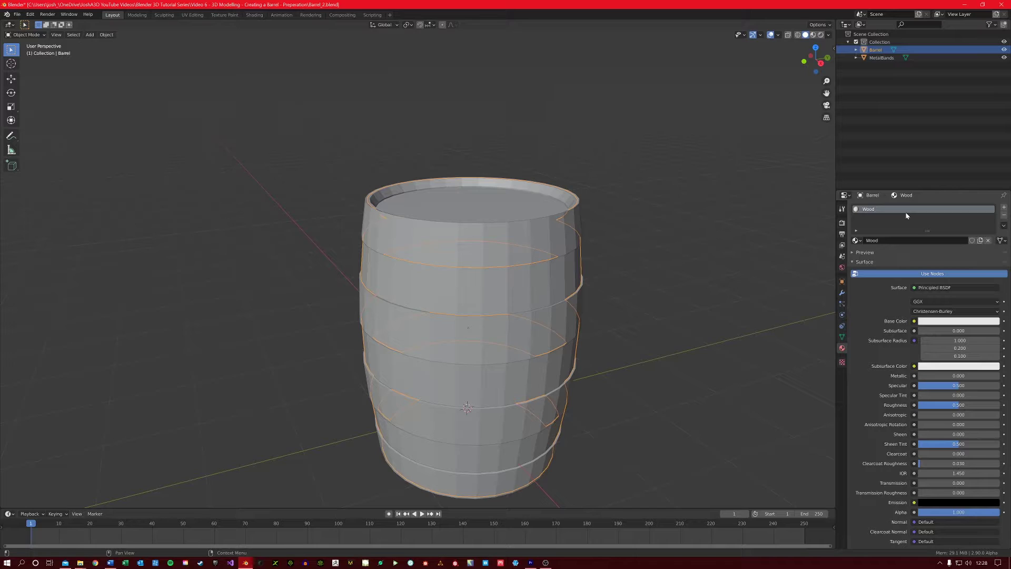
Switch to the Shading workspace, frame the Wood shader nodes, and bring up the Add node menu.
click(255, 15)
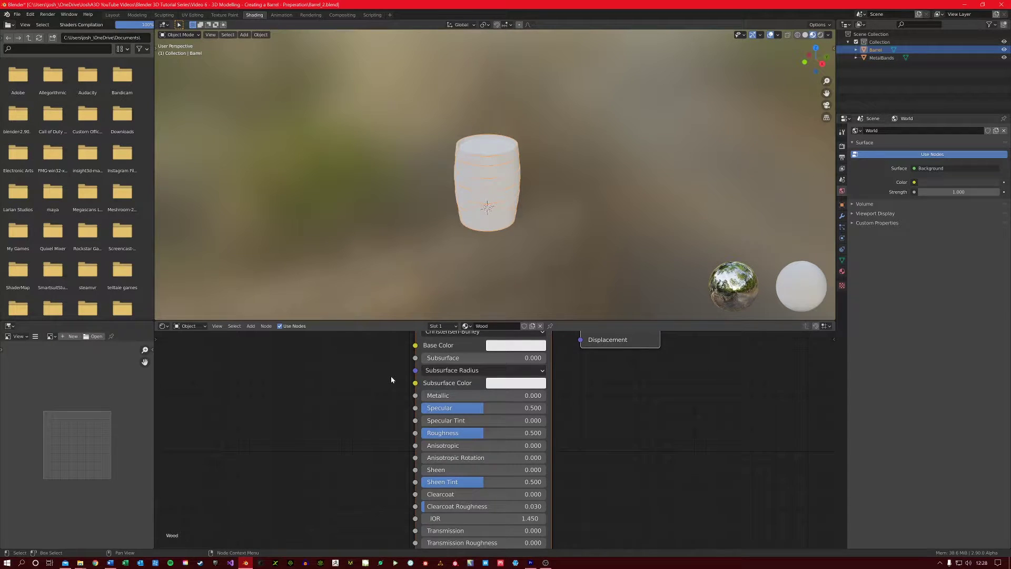
scroll(392, 380, down, 4)
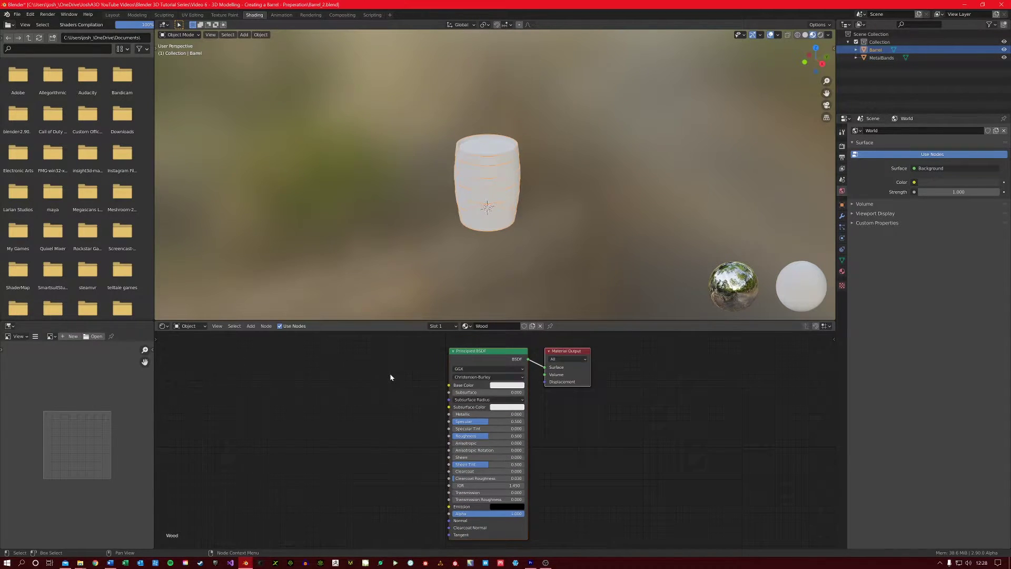
ctrl+scroll(391, 377, left, 3)
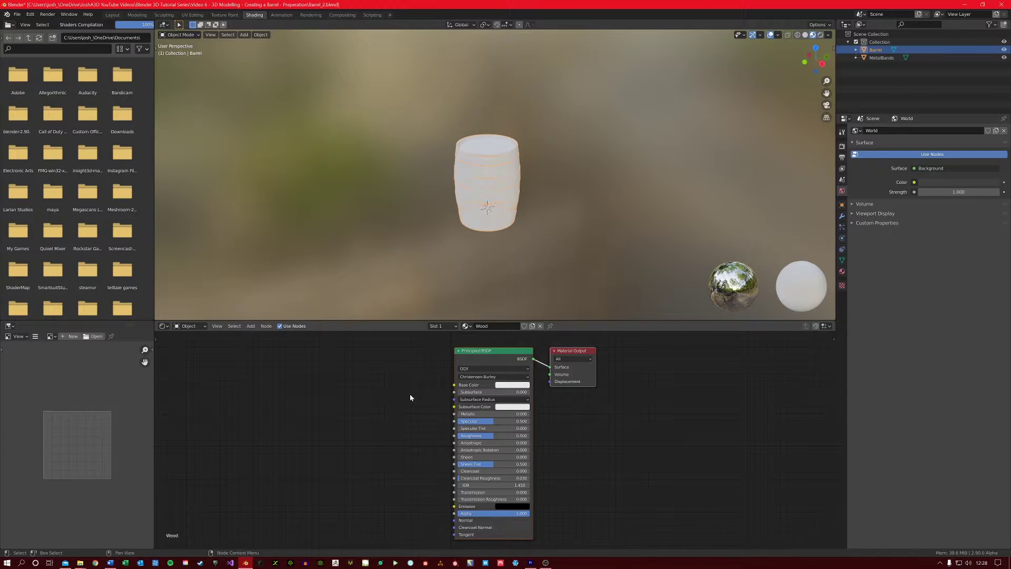
middle_drag(412, 399, 482, 400)
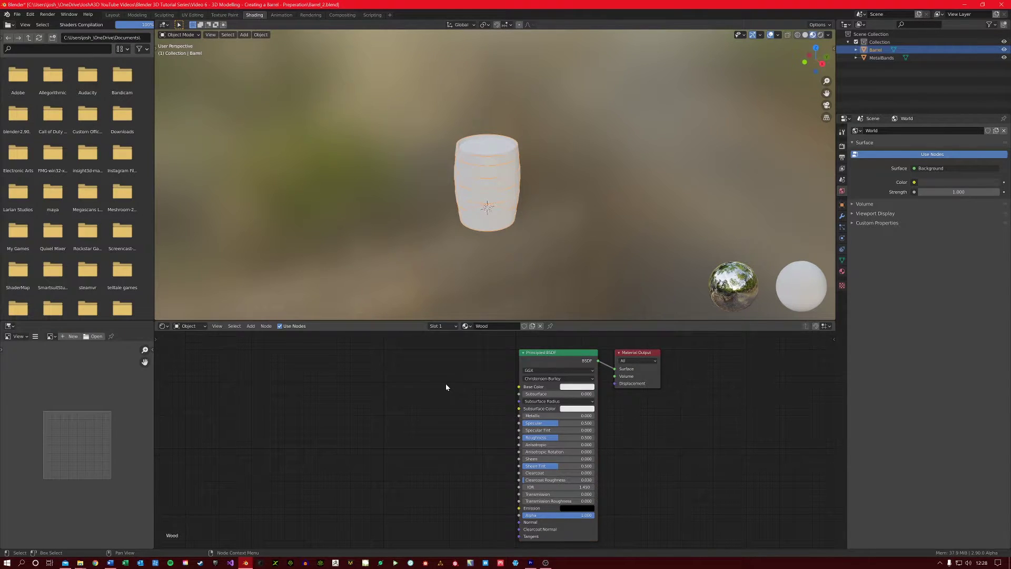
scroll(393, 392, up, 2)
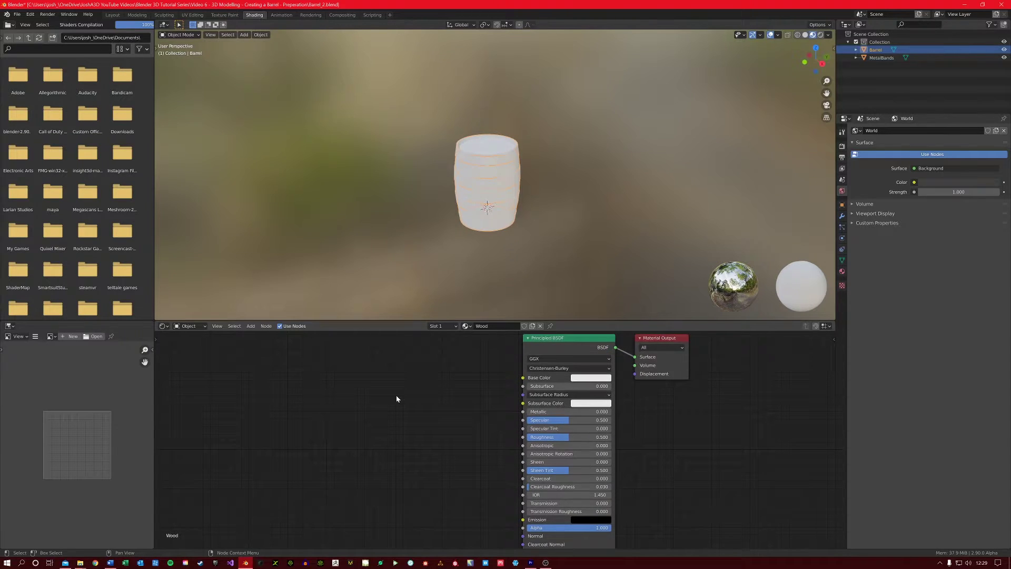
key(shift+a)
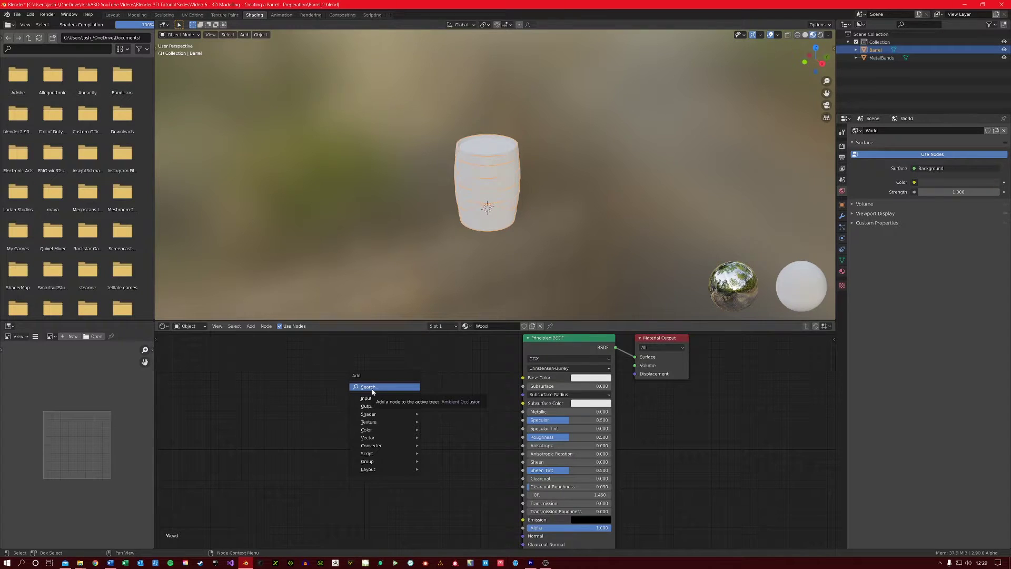
Search for an Image Texture node and place it left of the Principled BSDF.
click(382, 388)
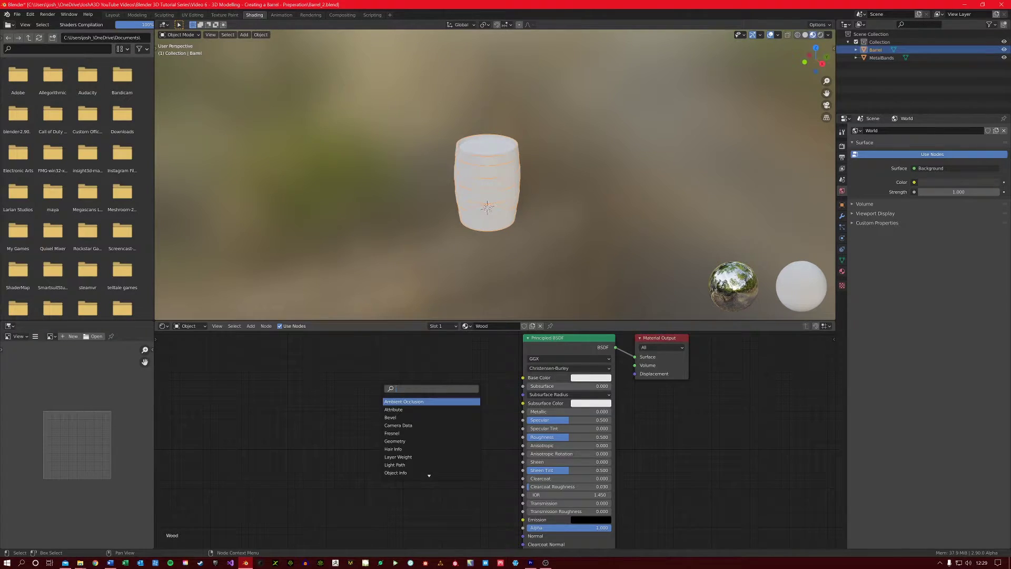
text(image)
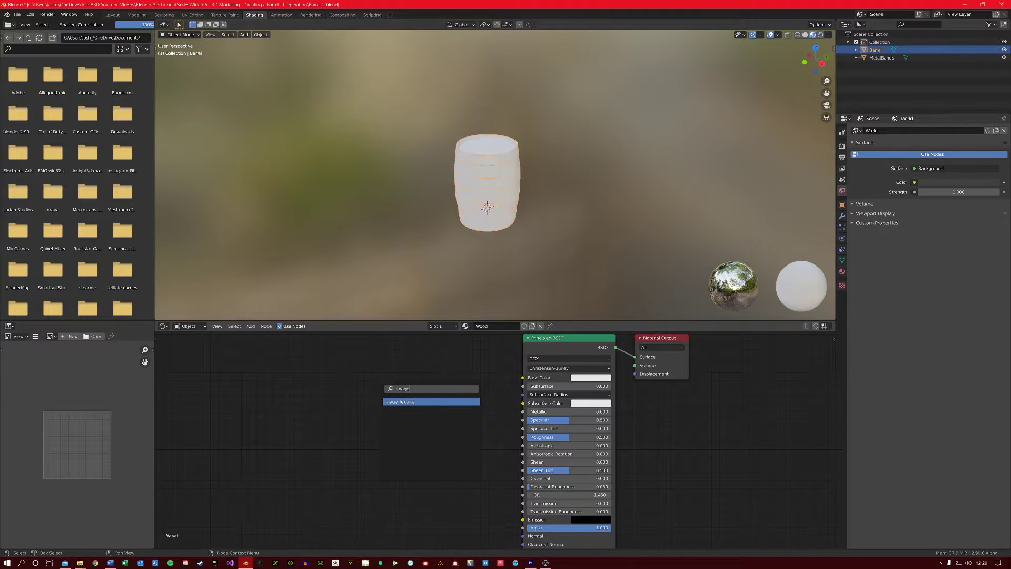
key(Return)
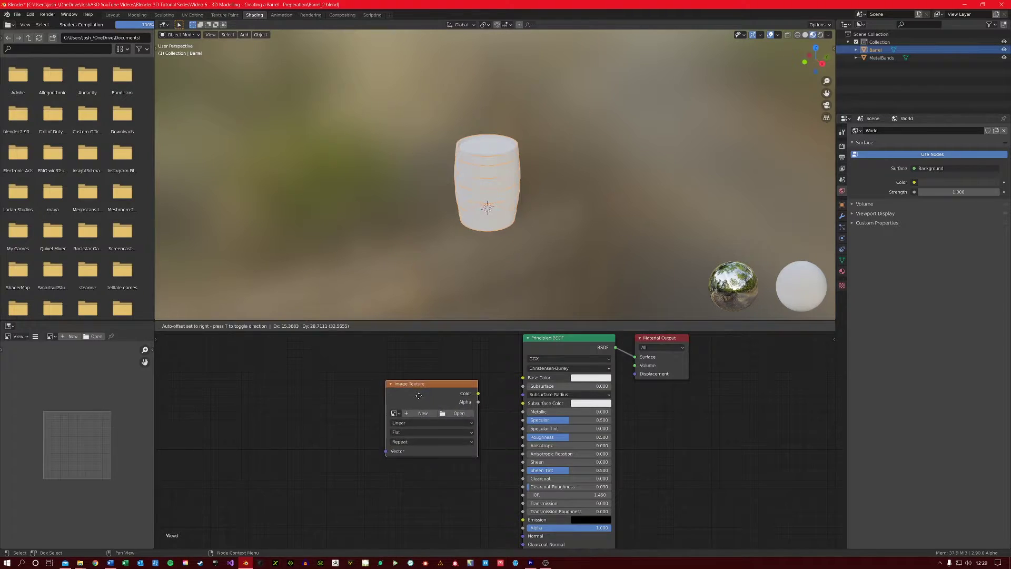
click(333, 380)
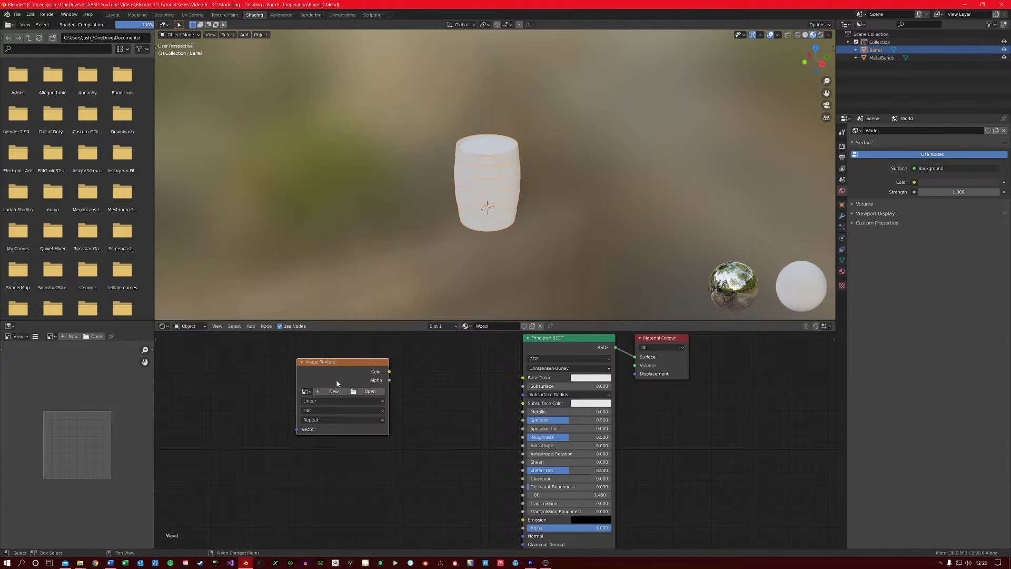
middle_drag(371, 415, 374, 420)
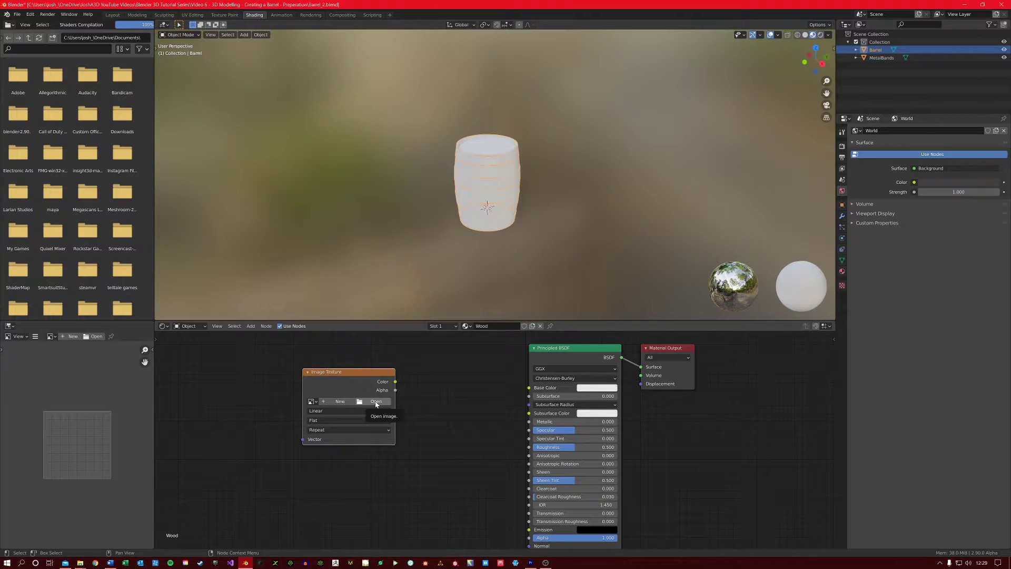
Load the wood_texture JPG from the Textures folder into the Image Texture node.
click(376, 402)
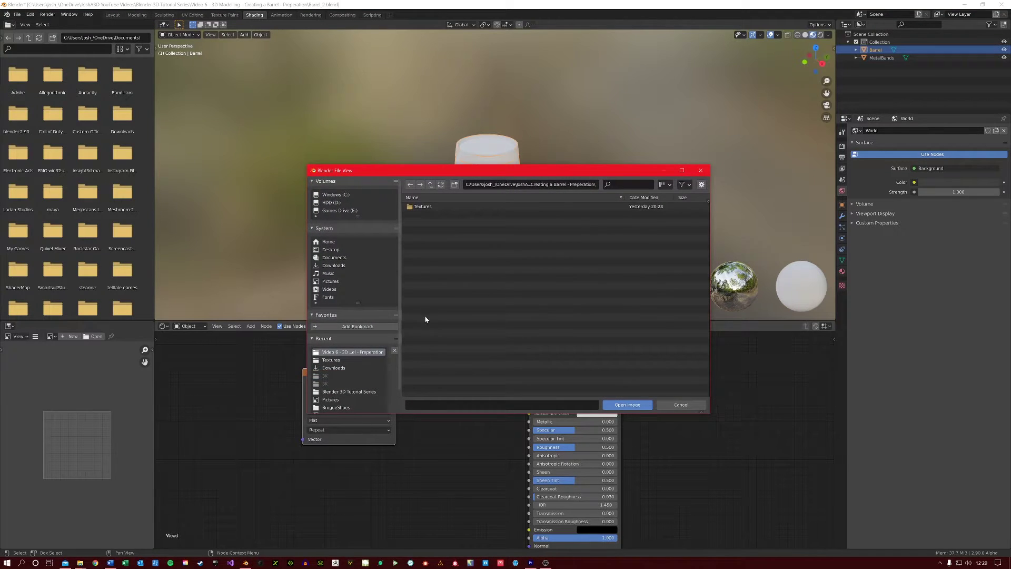
double_click(422, 207)
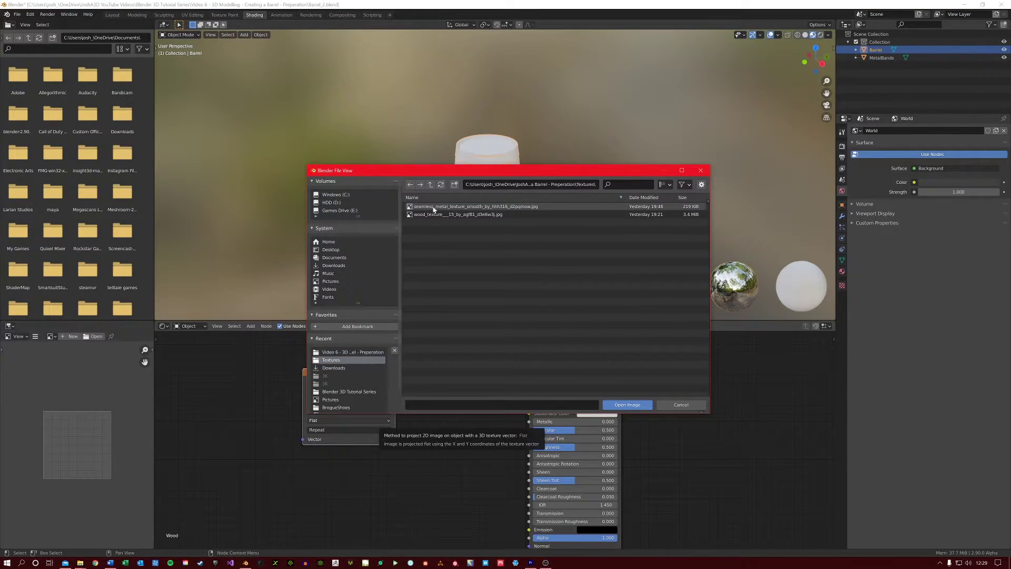
double_click(431, 215)
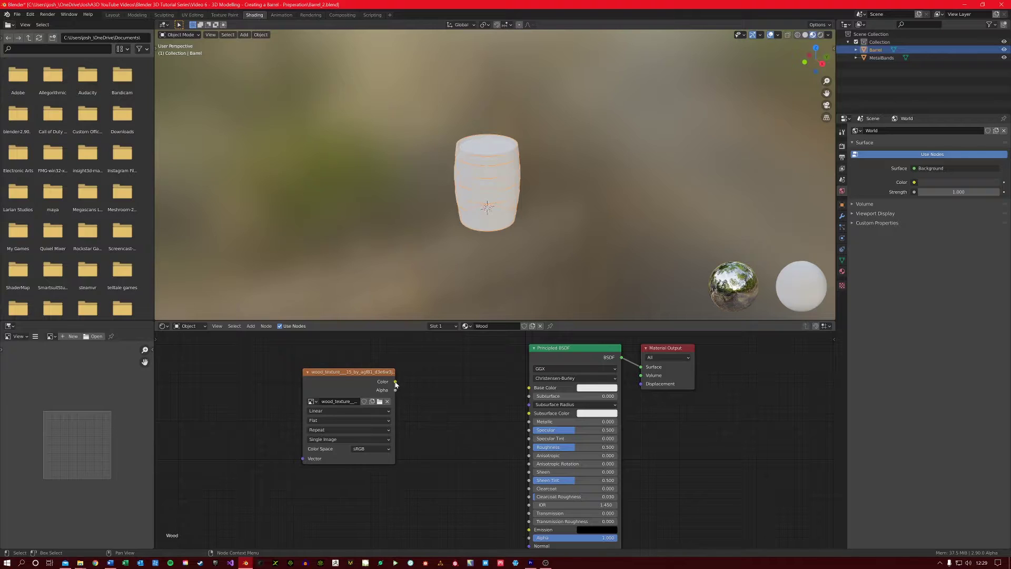
Link the wood image's Color output to Base Color so the barrel shows wooden planks.
drag(396, 382, 530, 393)
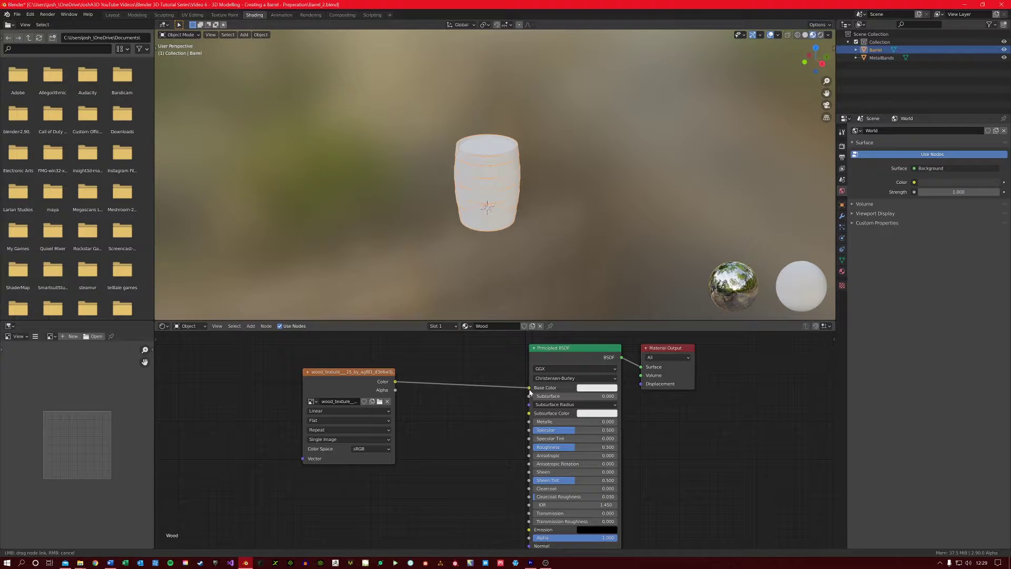
drag(531, 392, 530, 392)
drag(348, 371, 430, 378)
scroll(479, 224, up, 4)
middle_drag(434, 214, 478, 216)
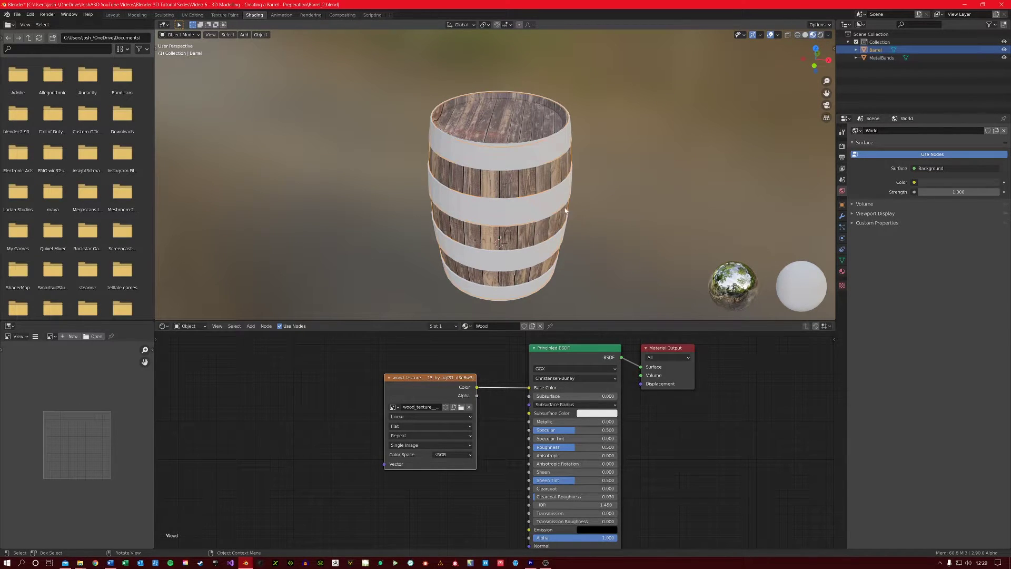
middle_drag(566, 210, 533, 221)
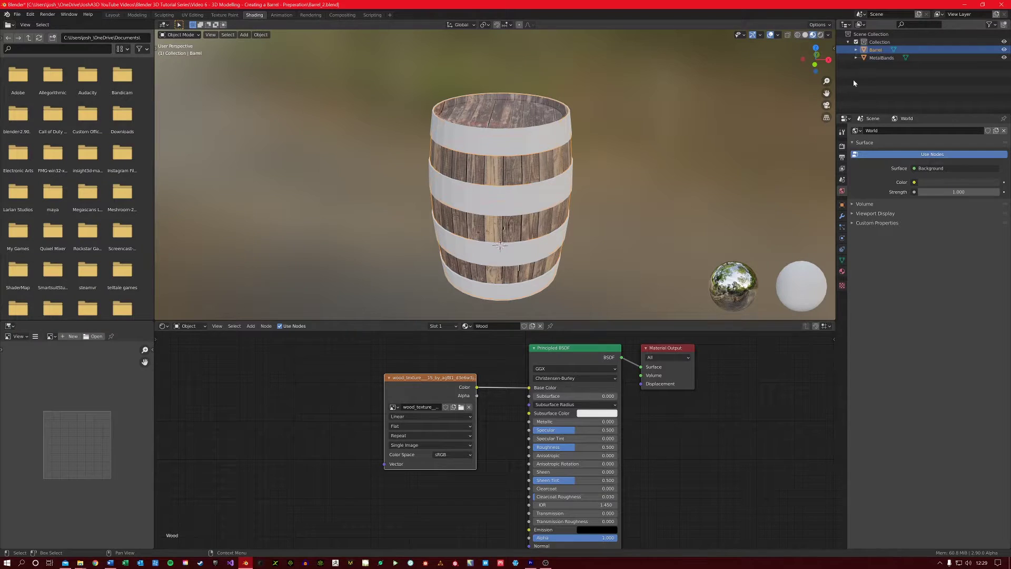
Select MetalBands and give it a new material named Metal.
click(879, 58)
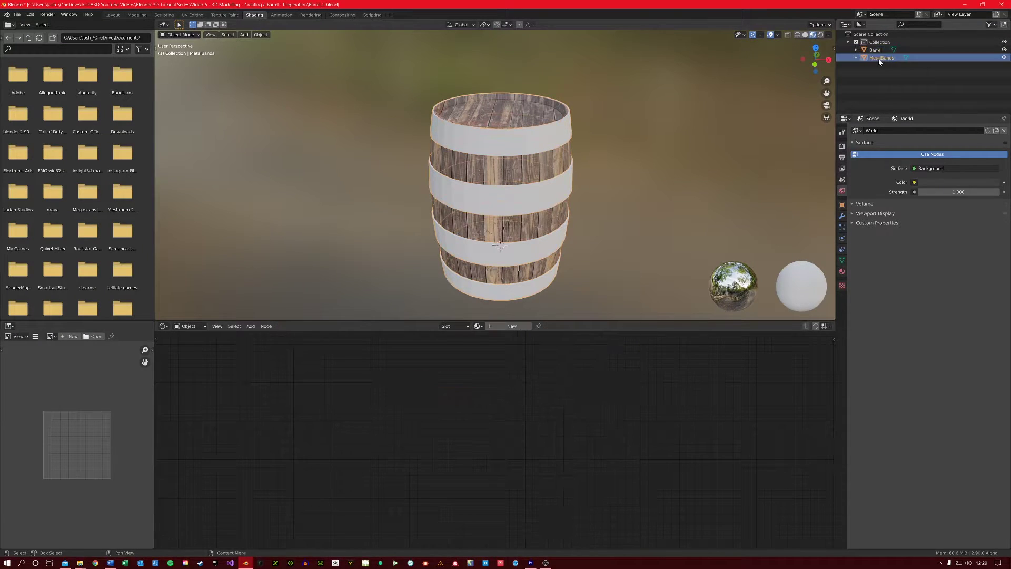
click(842, 271)
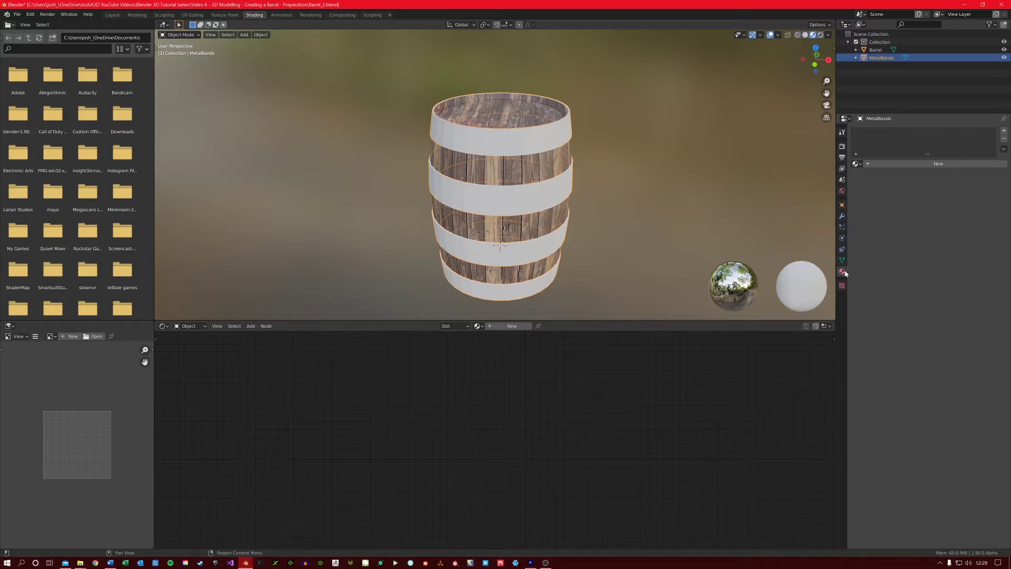
click(927, 164)
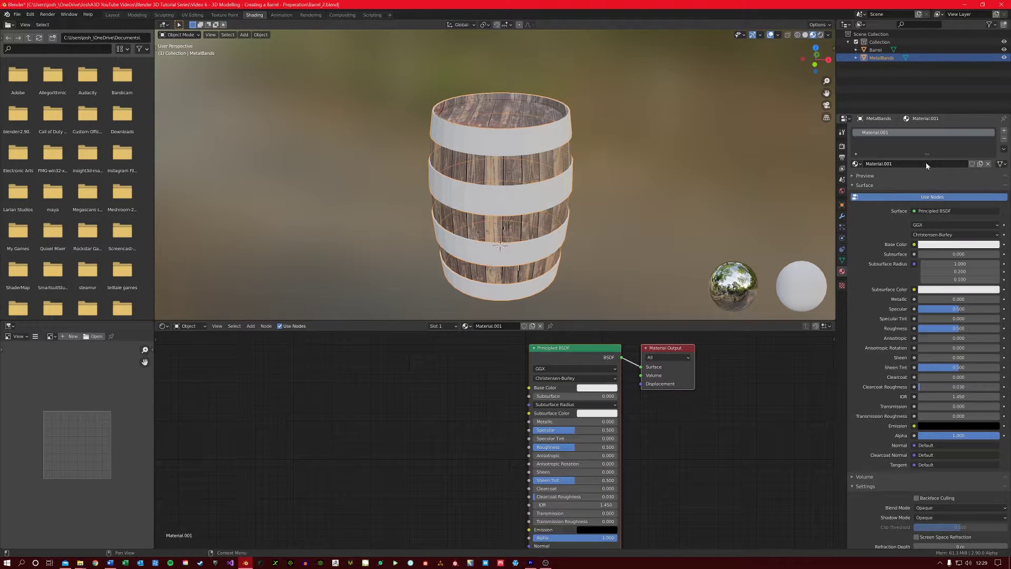
double_click(886, 133)
text(Metal)
key(Return)
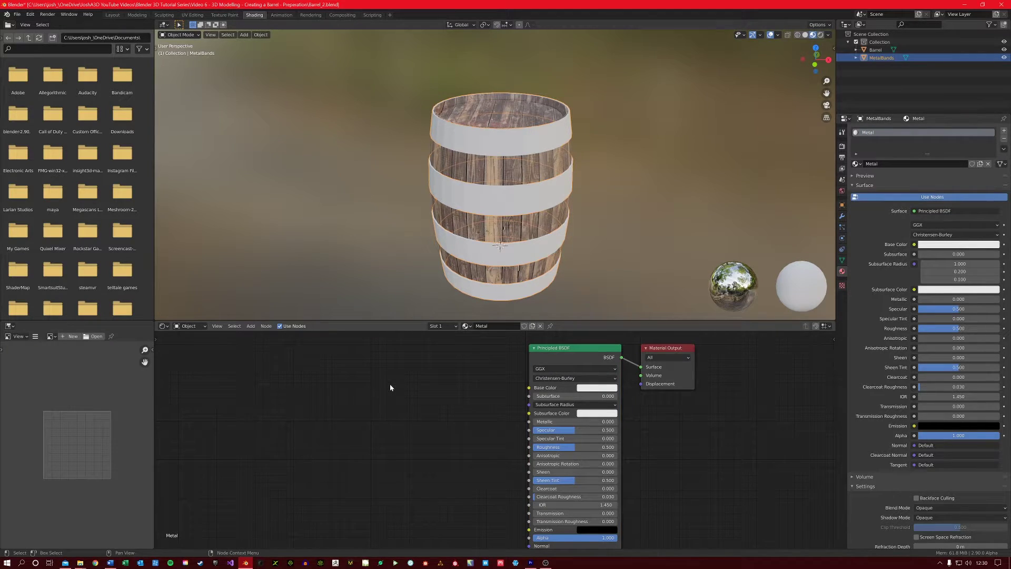
Add an Image Texture node to the Metal material loaded with the seamless metal JPG.
key(shift+a)
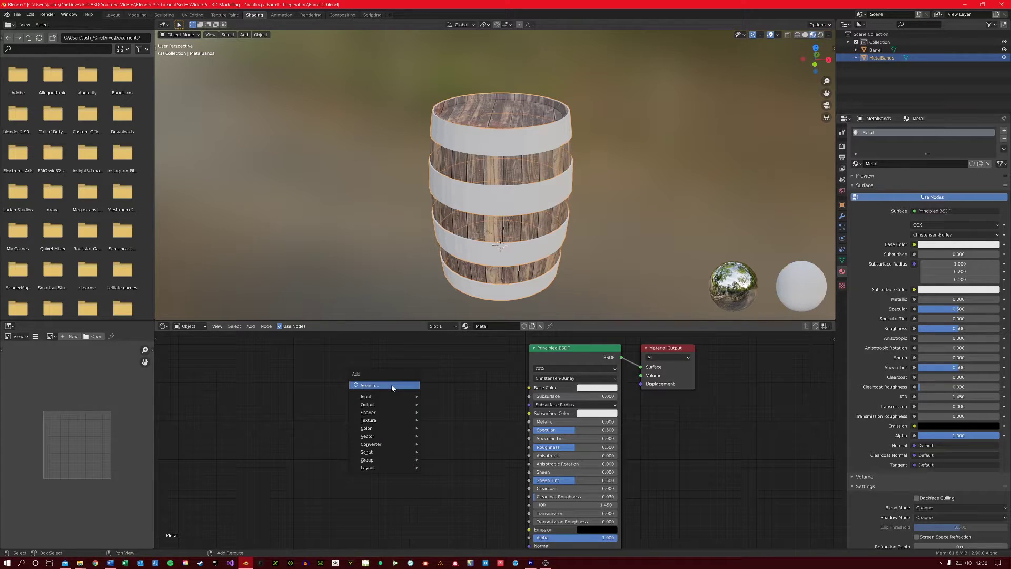
click(392, 386)
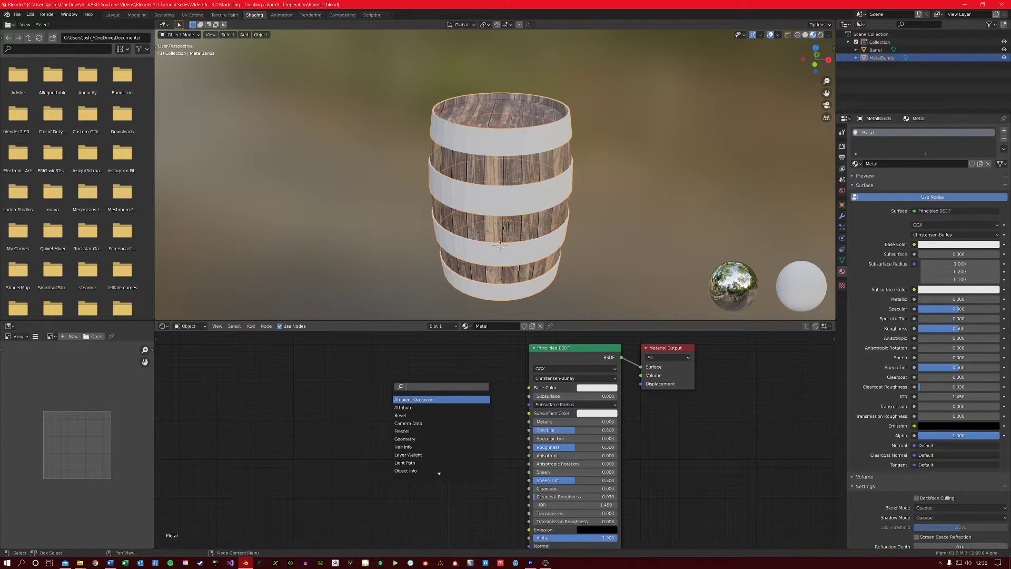
text(image)
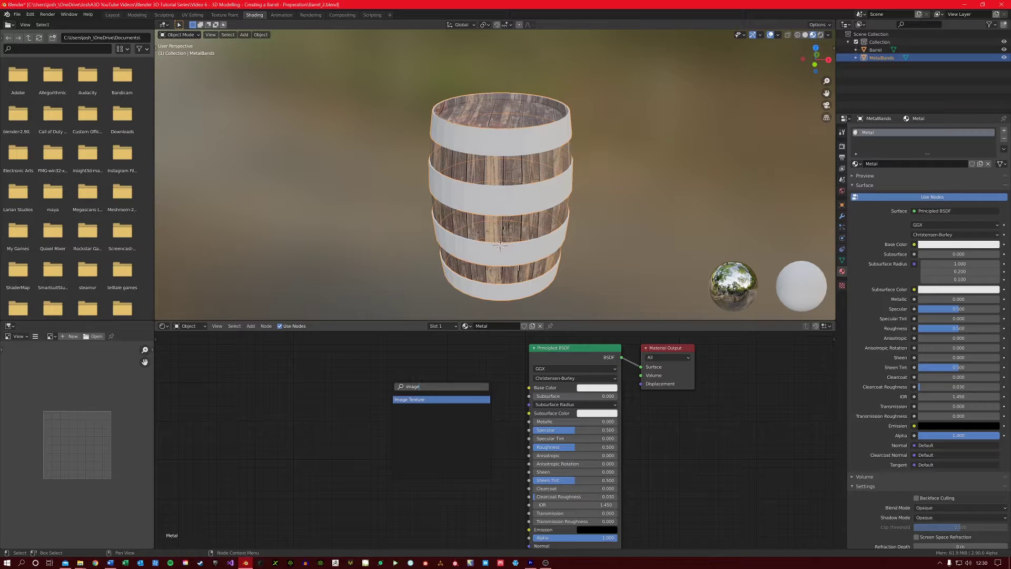
click(419, 399)
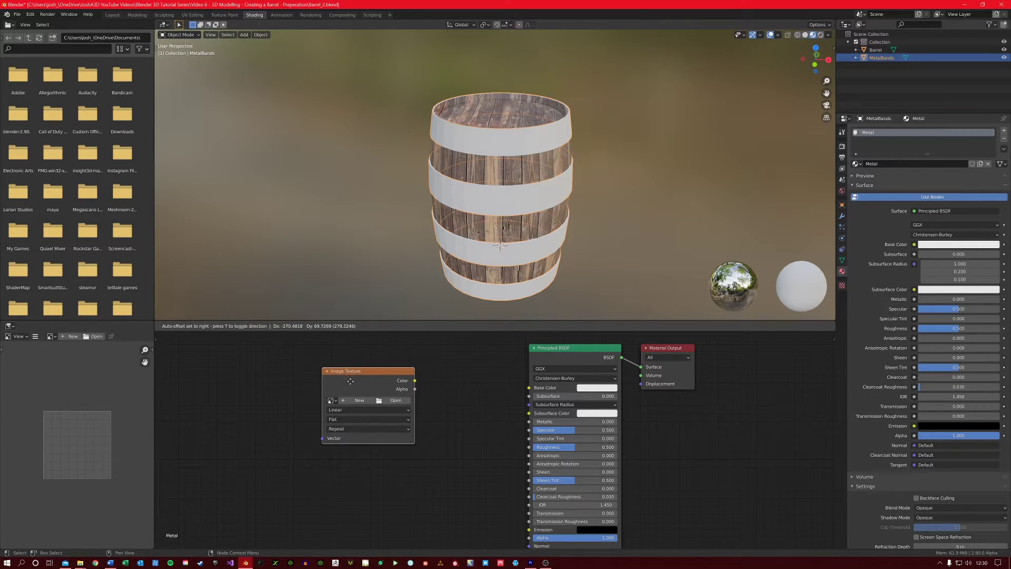
click(396, 402)
click(396, 401)
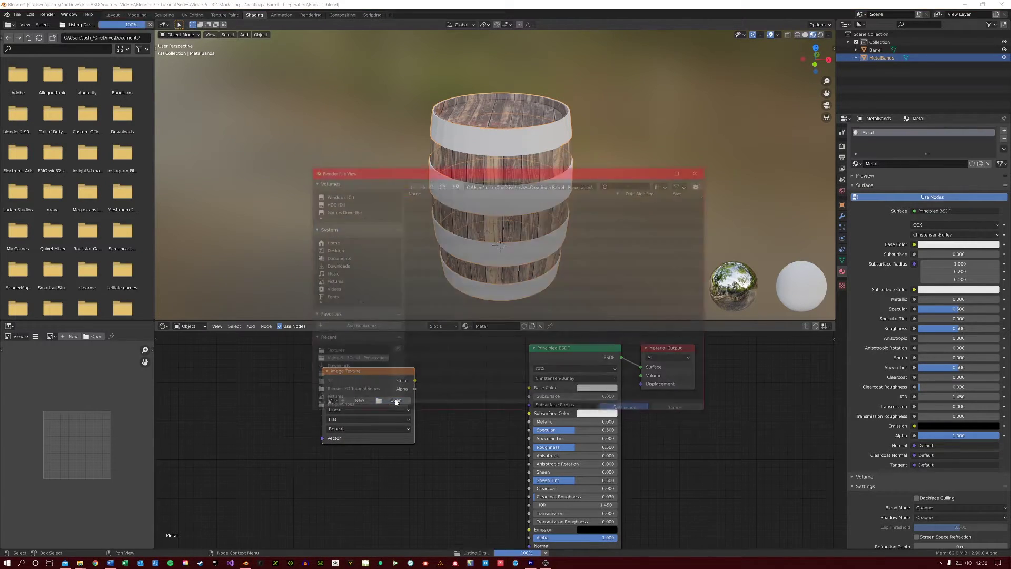
double_click(432, 208)
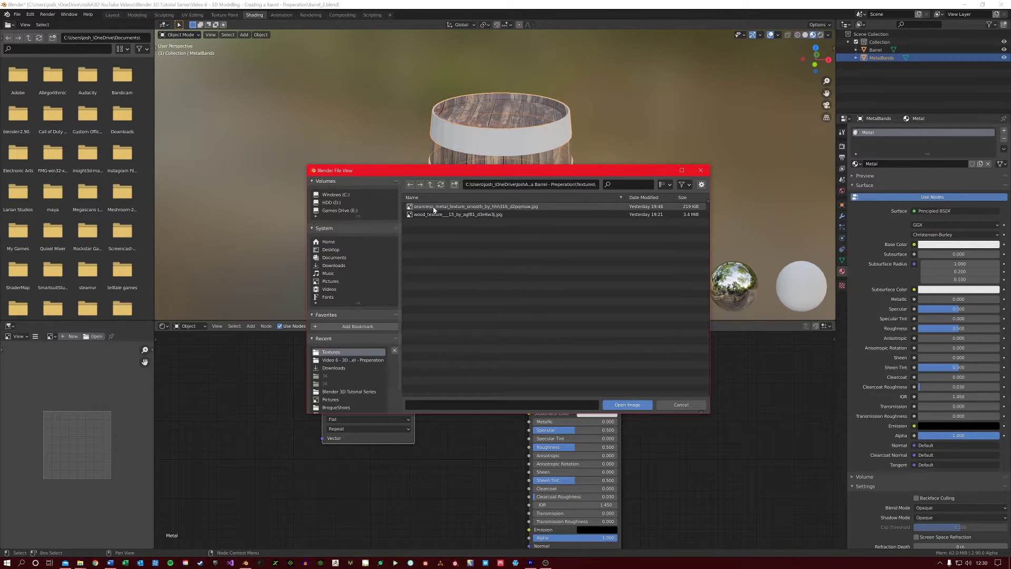
double_click(456, 206)
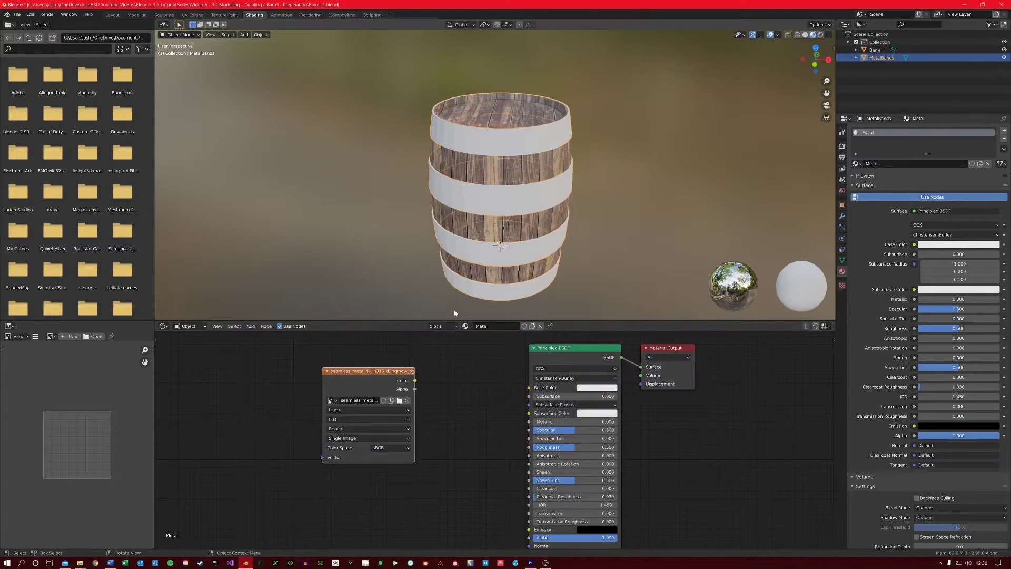
Connect the metal texture's Color to Base Color and move the image node further left.
drag(415, 381, 529, 388)
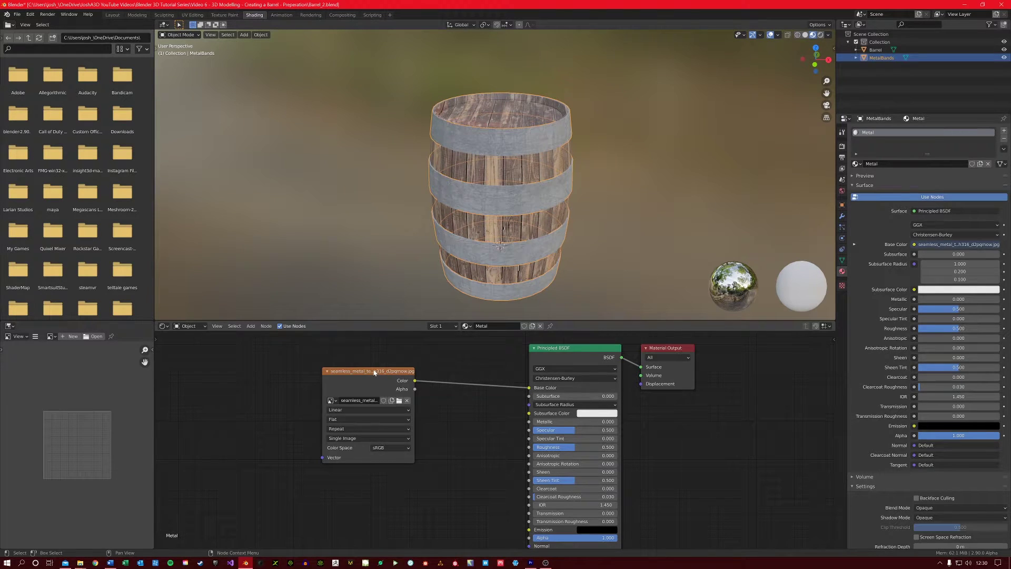
drag(374, 372, 345, 370)
middle_drag(409, 299, 475, 214)
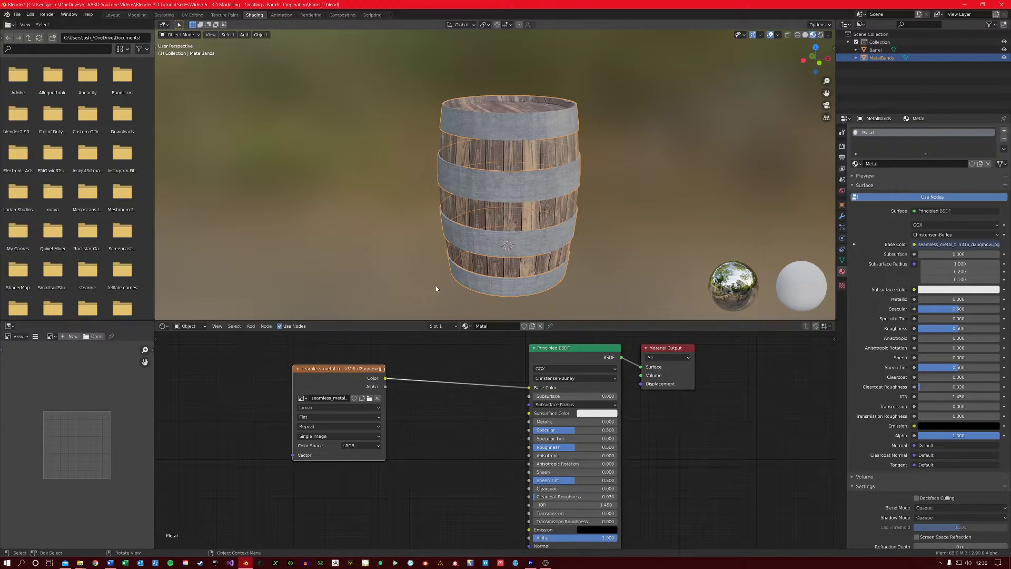
drag(381, 369, 363, 368)
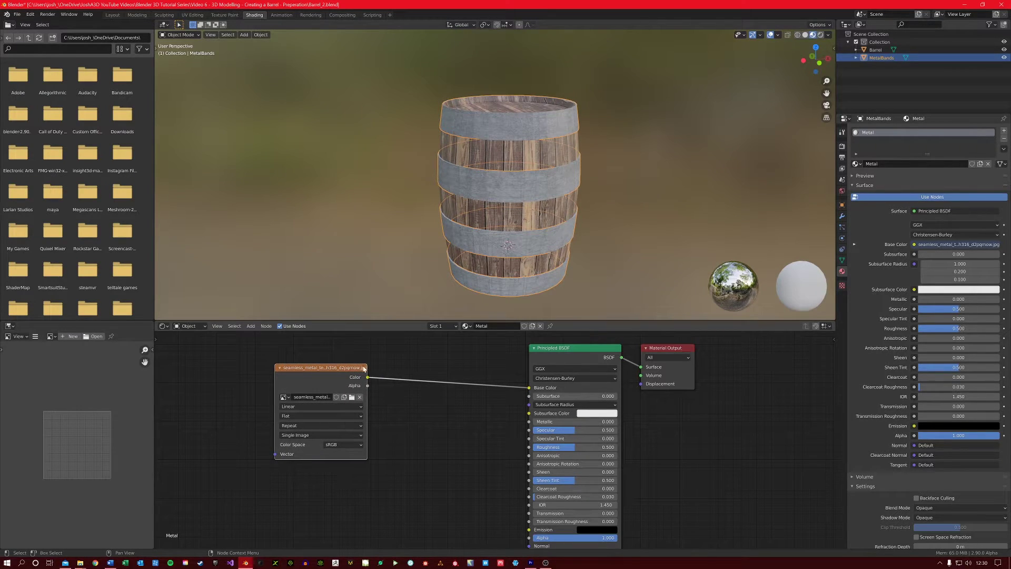
click(414, 411)
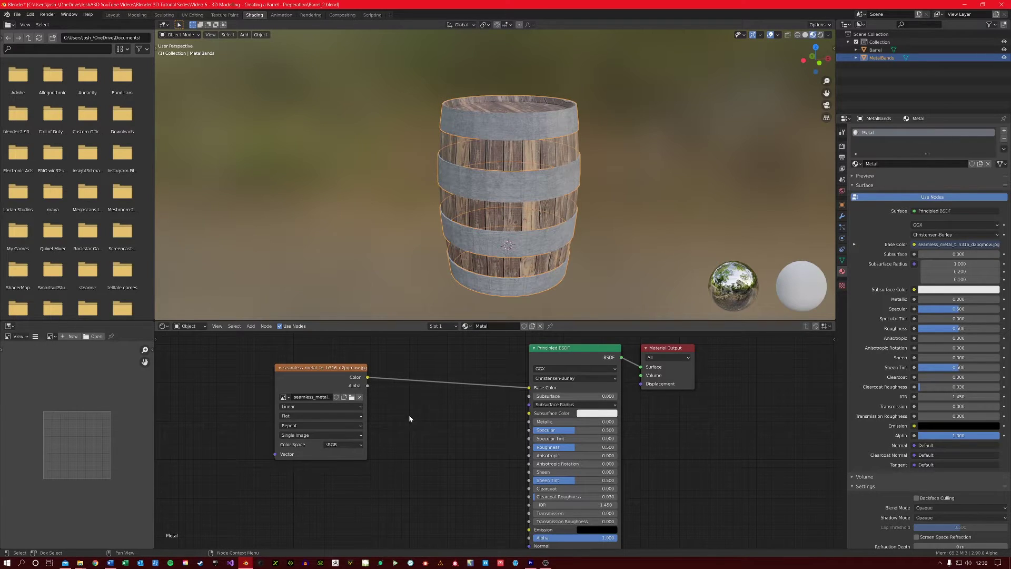
Insert a Hue Saturation Value node on the link between the metal texture and Base Color.
key(shift+a)
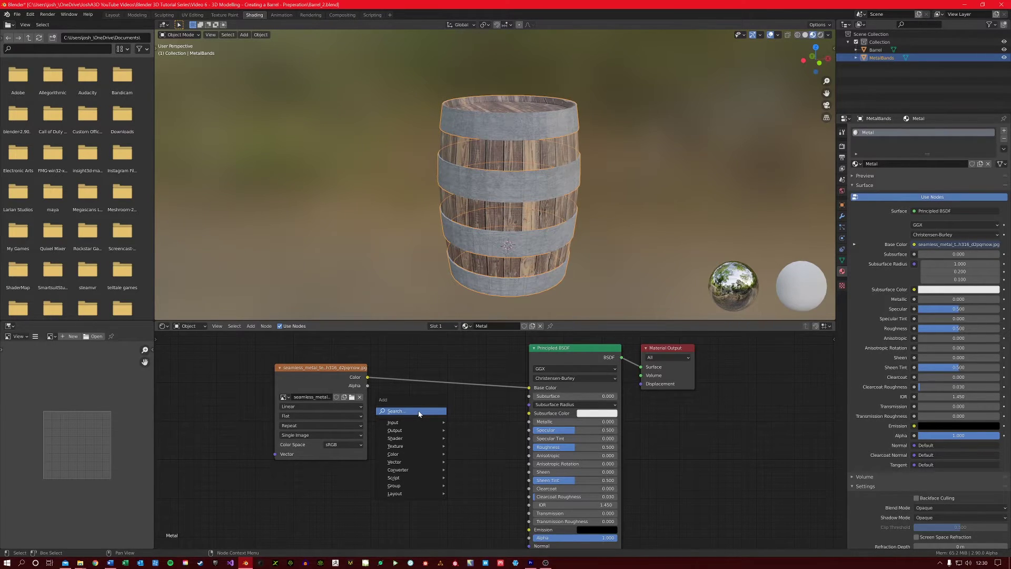
mouse_move(393, 455)
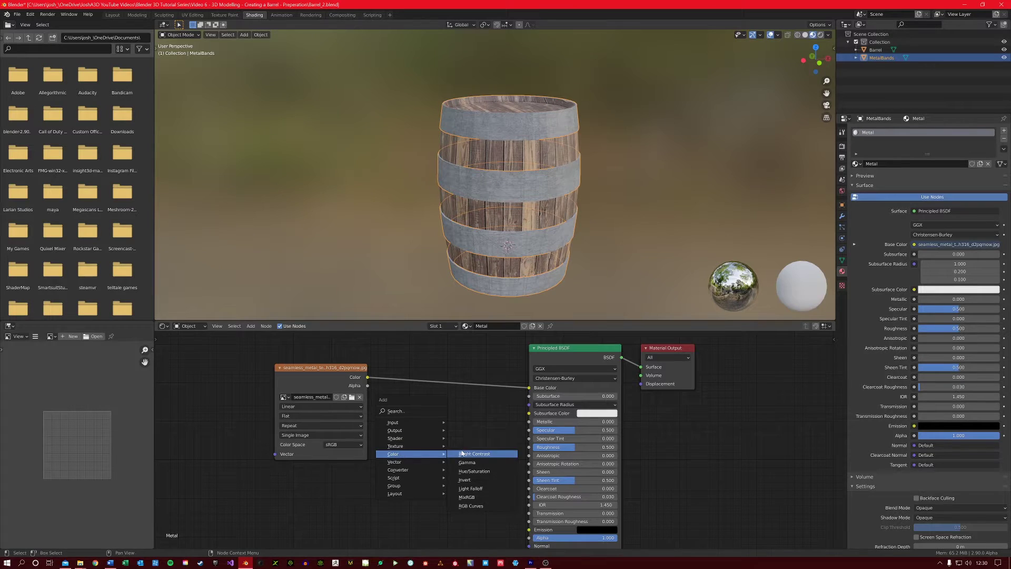
click(482, 474)
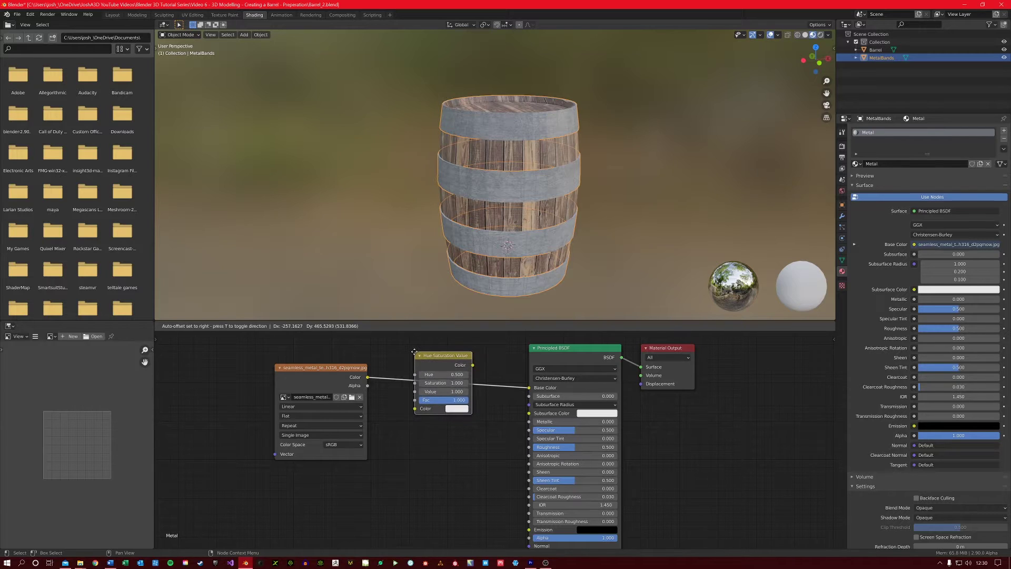
click(412, 351)
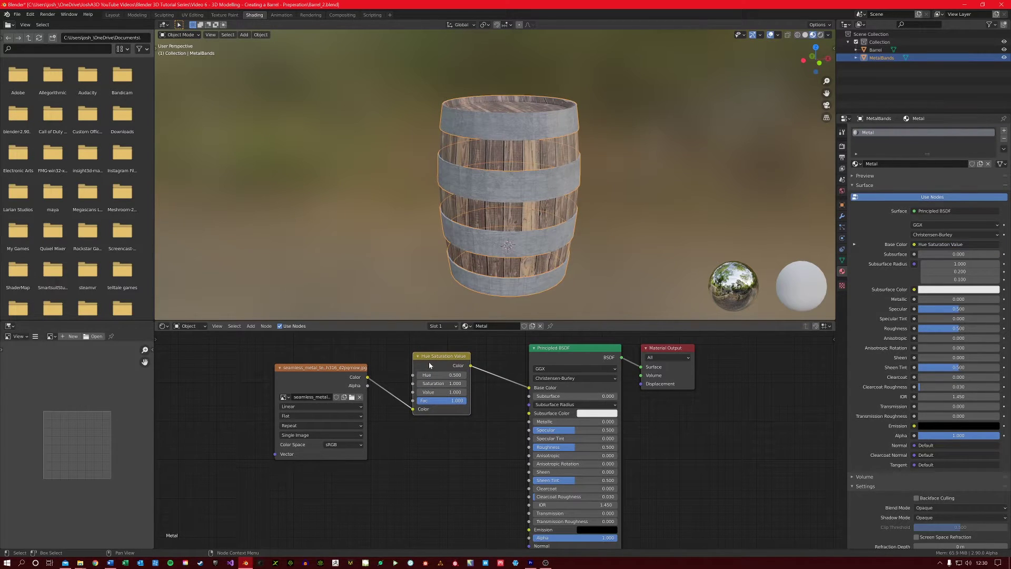
drag(438, 361, 436, 362)
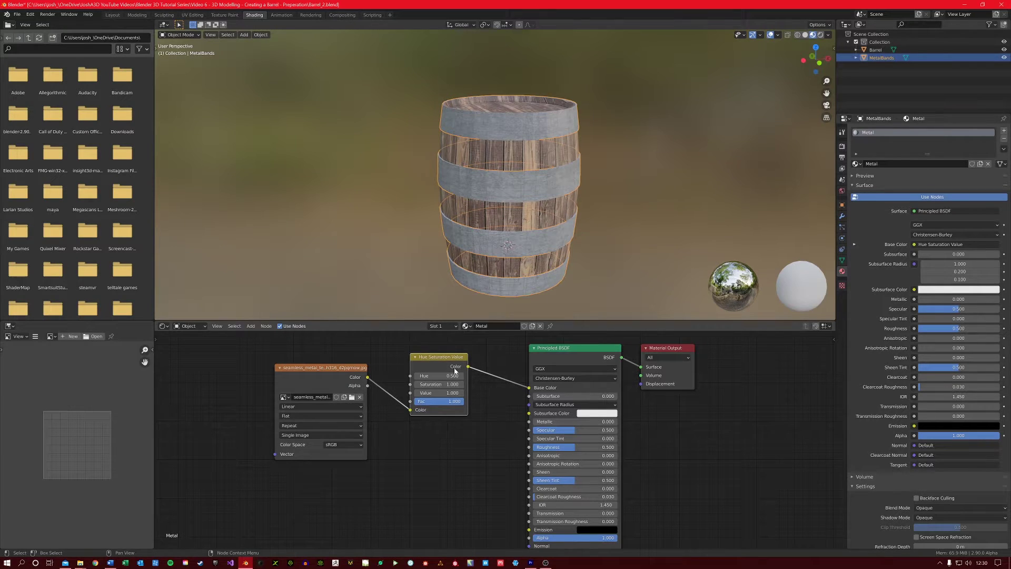
mouse_move(428, 361)
mouse_down()
mouse_move(442, 375)
mouse_move(427, 362)
mouse_up()
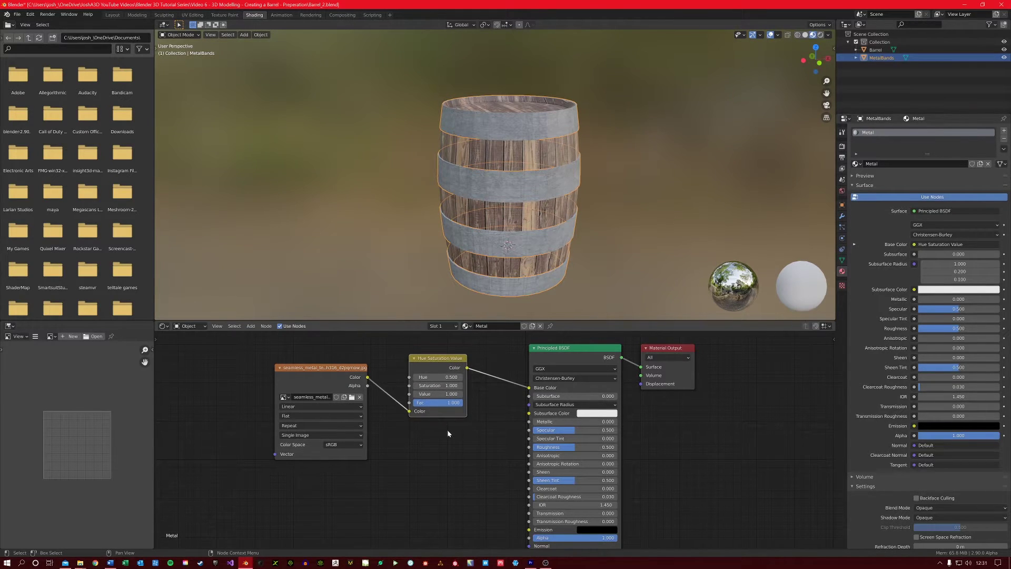
Set the Hue Saturation Value node's Value to 0.4 to darken the metal bands.
click(450, 394)
text(0)
key(Return)
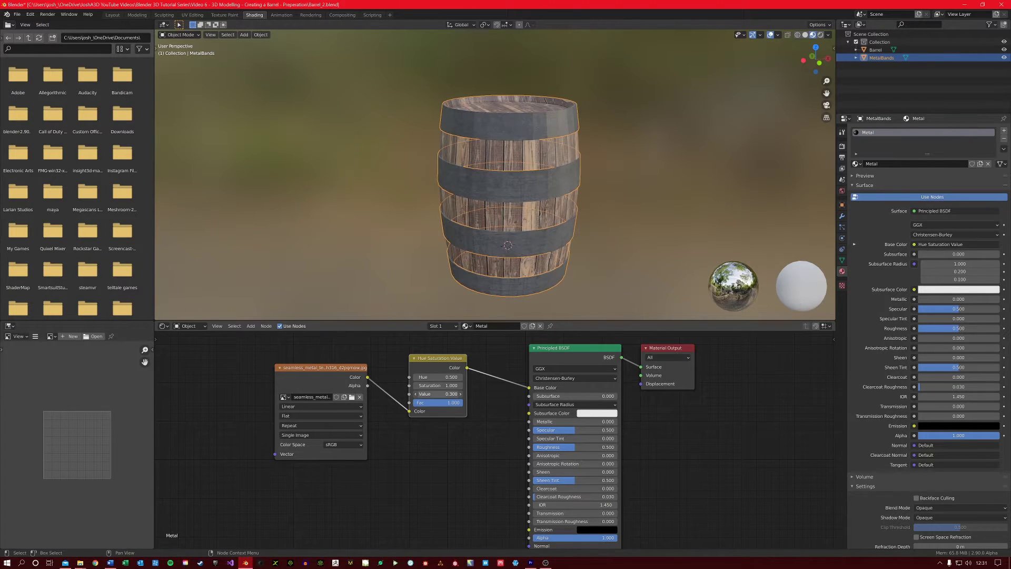
click(436, 394)
text(0.3)
key(BackSpace)
text(4)
key(Return)
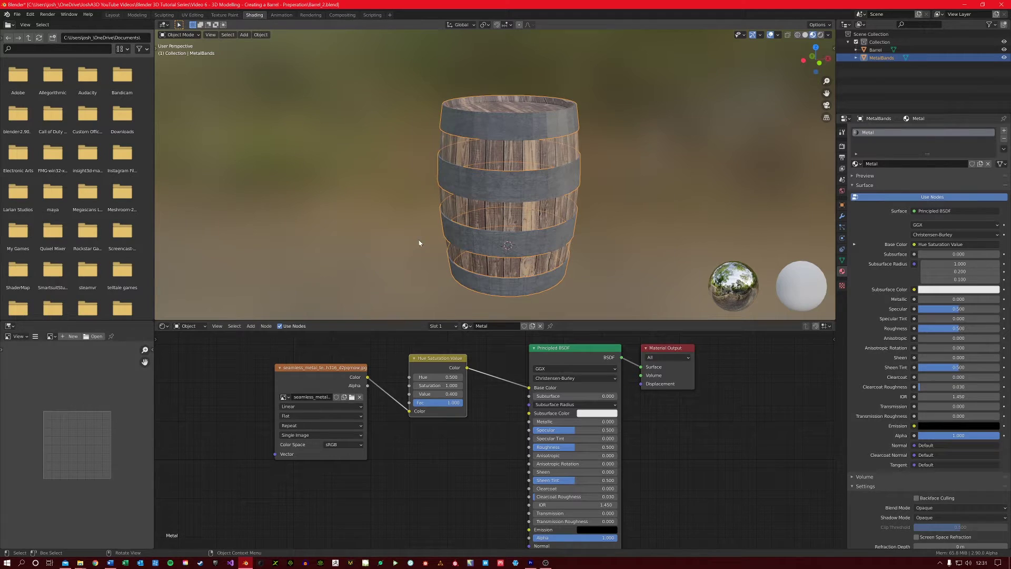
middle_drag(419, 243, 496, 232)
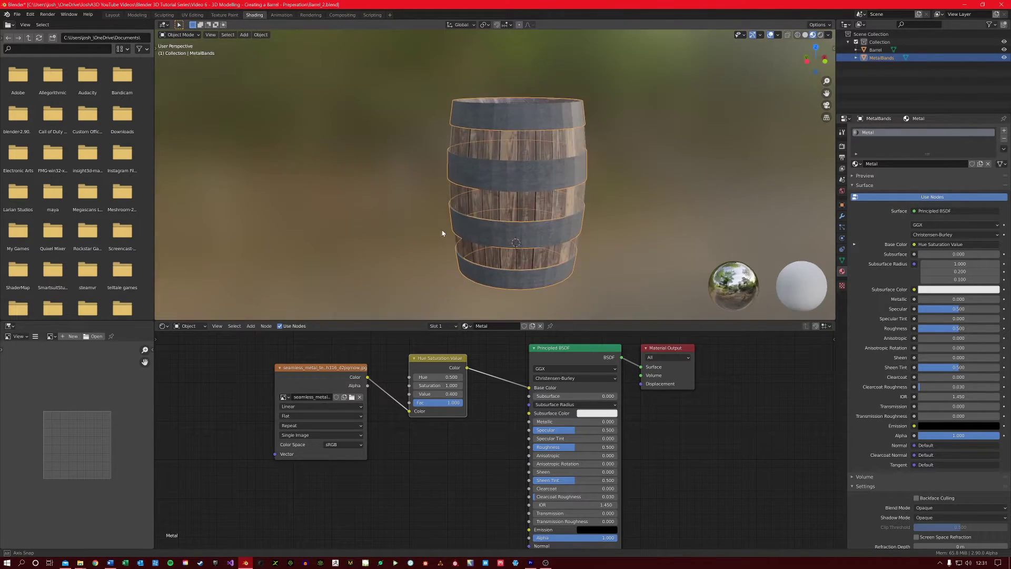
middle_drag(442, 233, 437, 240)
click(438, 242)
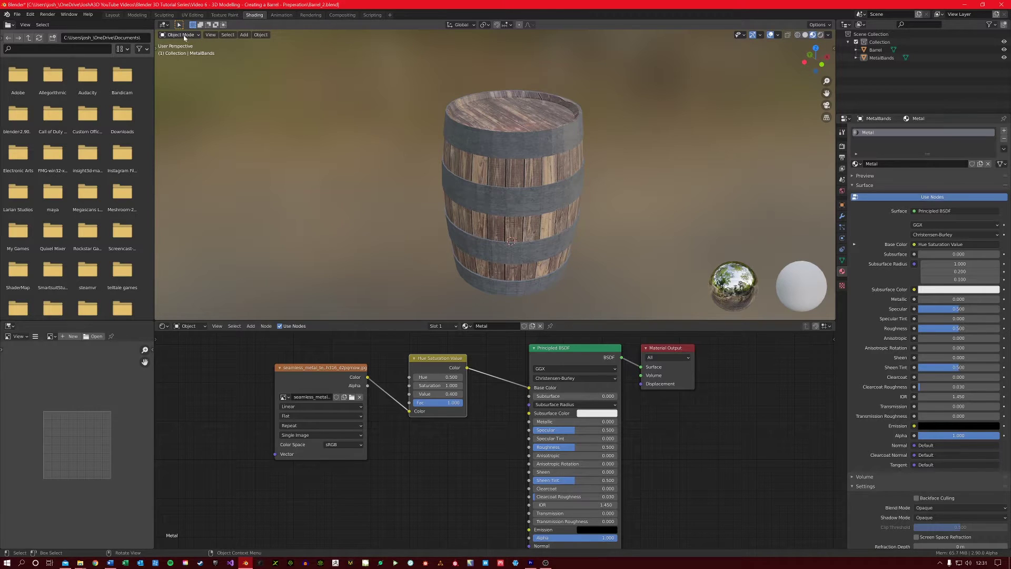
Return to the Layout workspace and view the barrel in Material Preview shading, zoomed in.
click(113, 15)
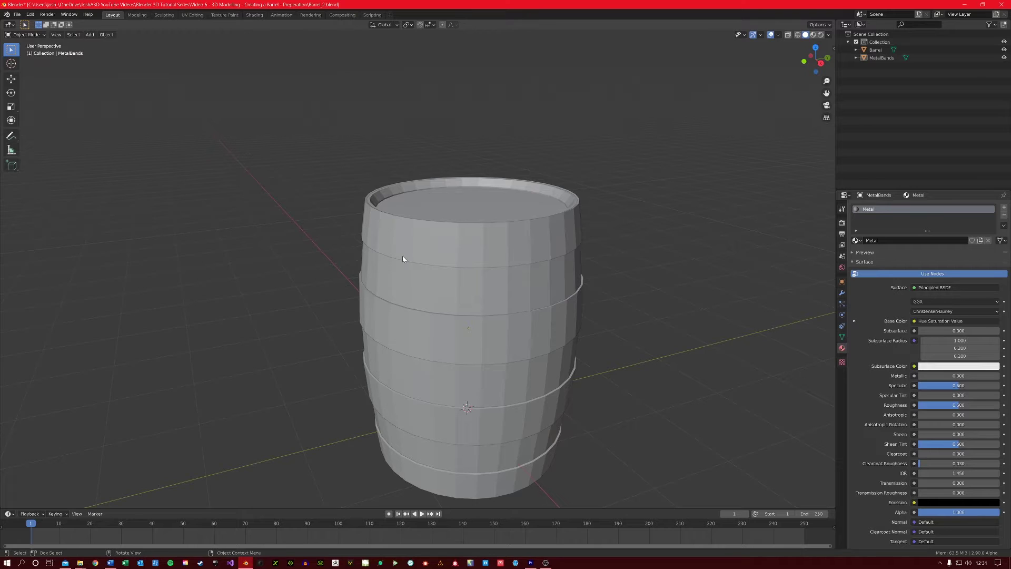
middle_drag(402, 257, 438, 254)
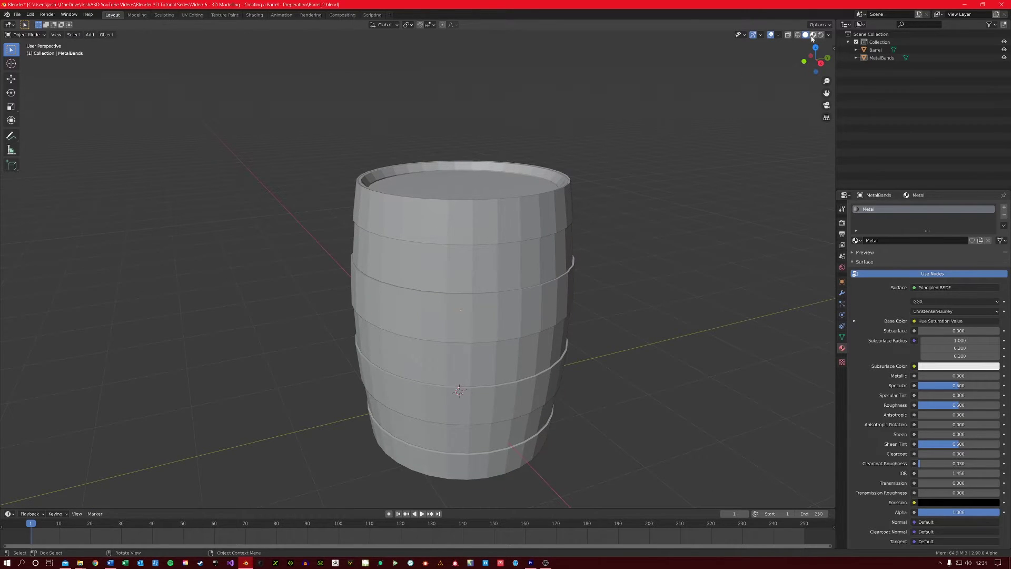
key(z)
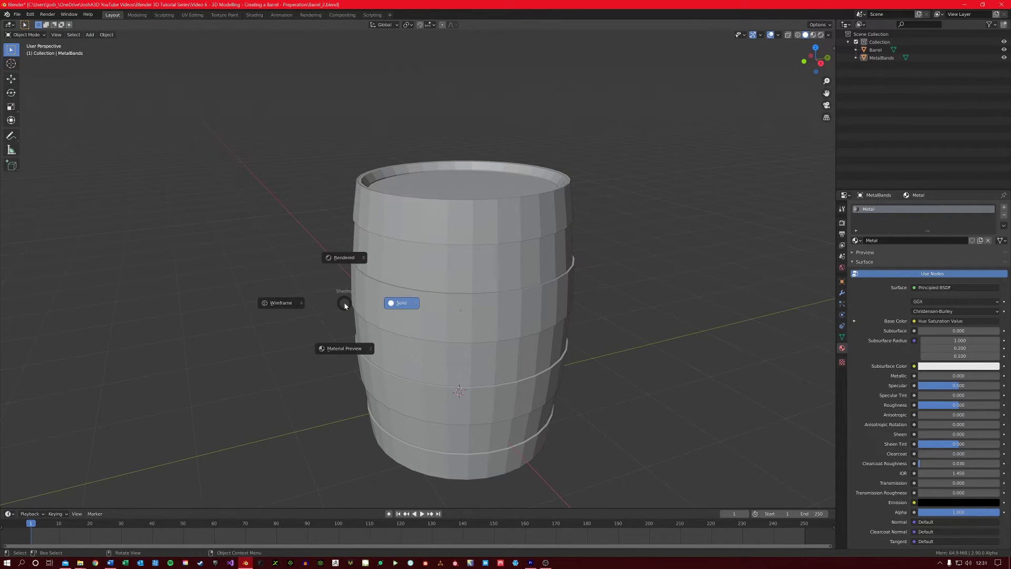
click(350, 352)
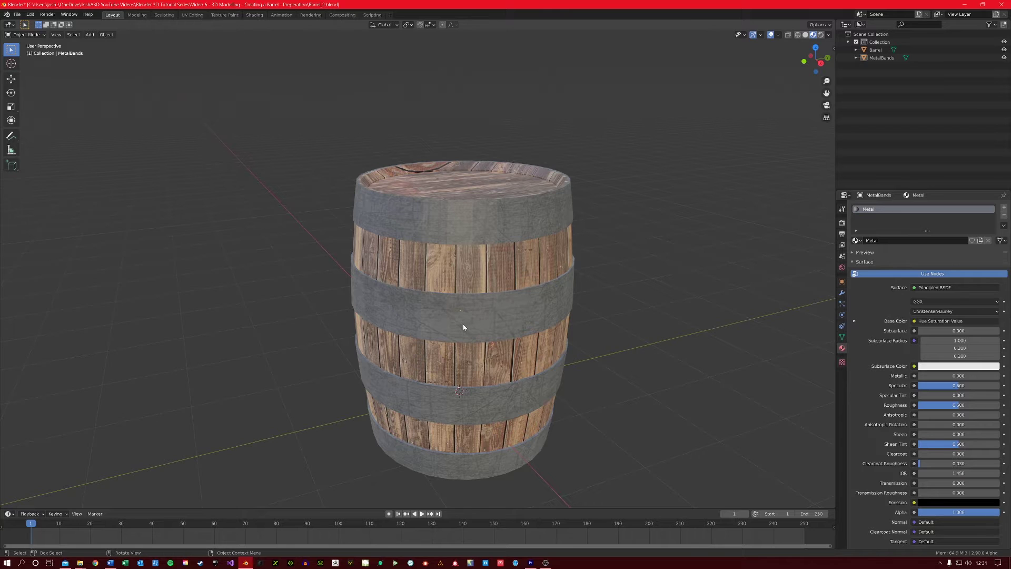
middle_drag(427, 333, 446, 295)
scroll(440, 335, up, 4)
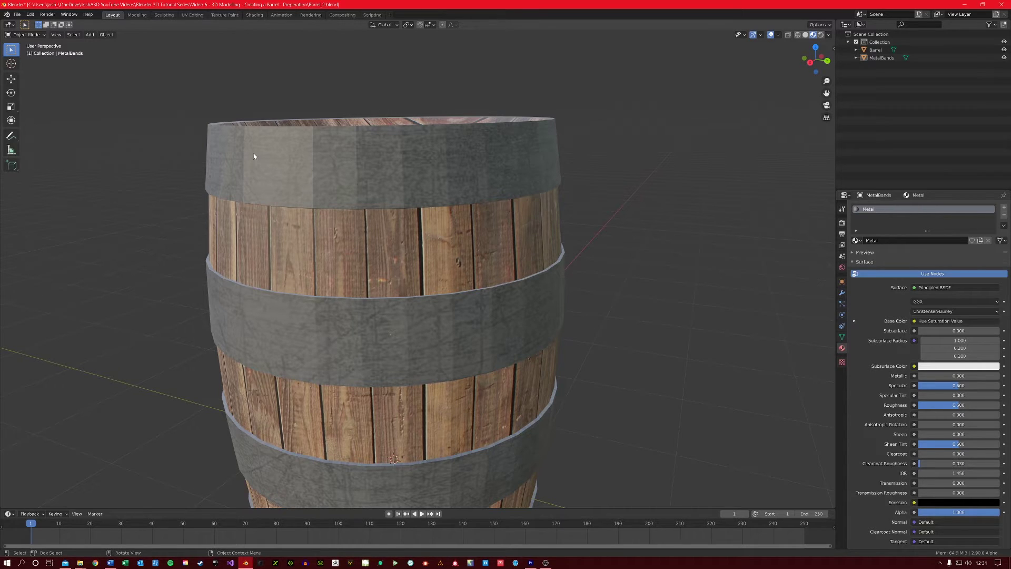
middle_drag(251, 153, 339, 207)
Apply Shade Smooth to the metal bands.
click(416, 215)
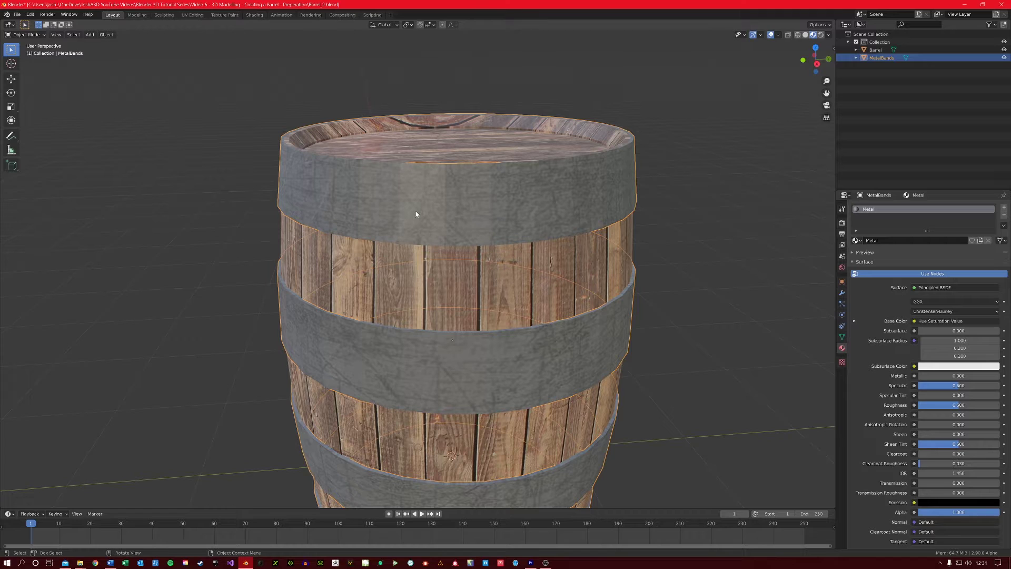
right_click(415, 214)
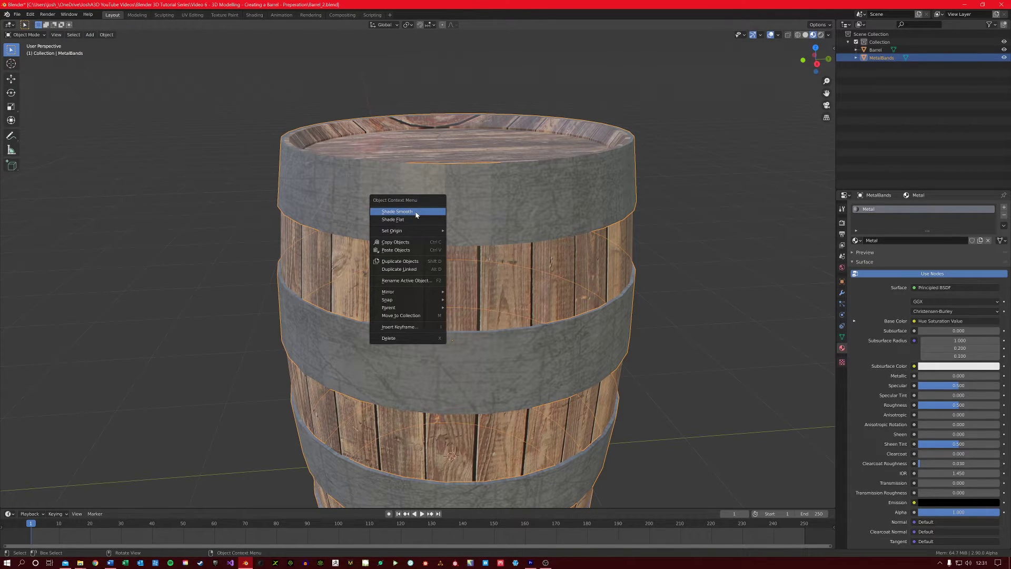
click(415, 214)
mouse_move(416, 217)
middle_down()
mouse_move(402, 237)
mouse_move(386, 237)
mouse_move(422, 226)
mouse_move(407, 246)
middle_up()
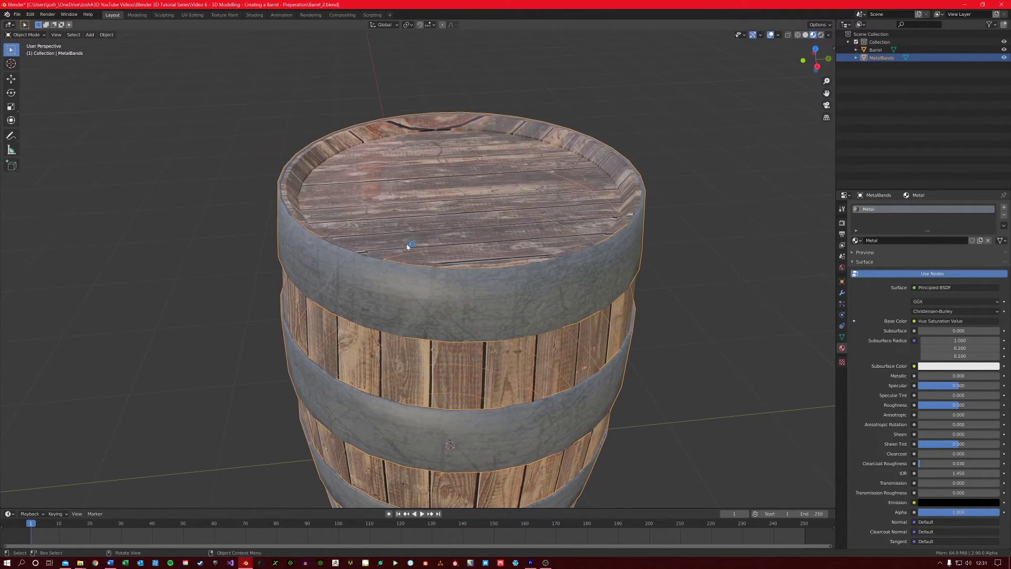
Apply Shade Smooth to the wooden barrel as well, then deselect it.
click(408, 212)
right_click(407, 212)
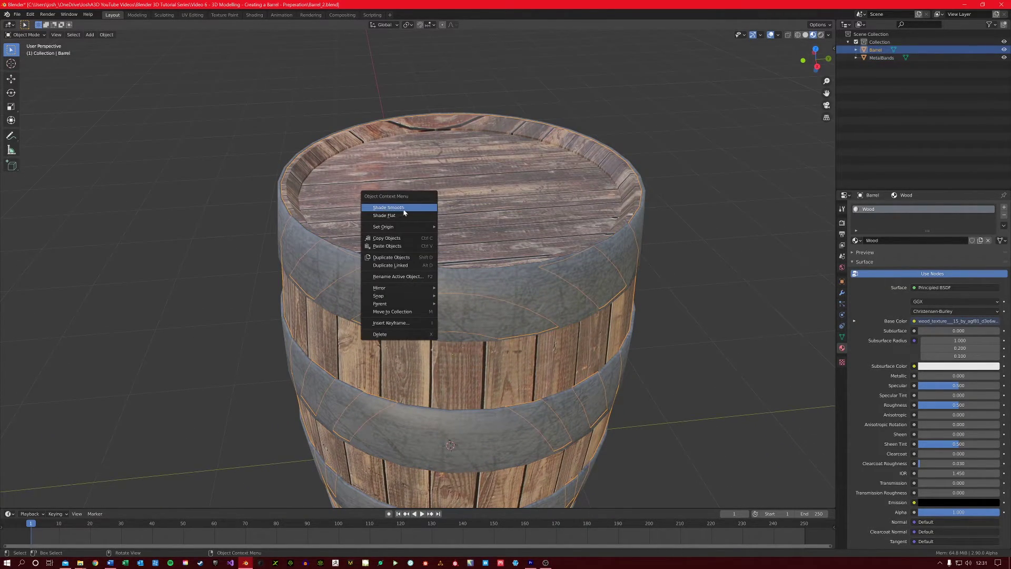
click(393, 209)
key(alt+a)
scroll(279, 311, down, 4)
mouse_move(280, 311)
middle_down()
mouse_move(334, 301)
mouse_move(275, 301)
middle_up()
scroll(275, 301, down, 1)
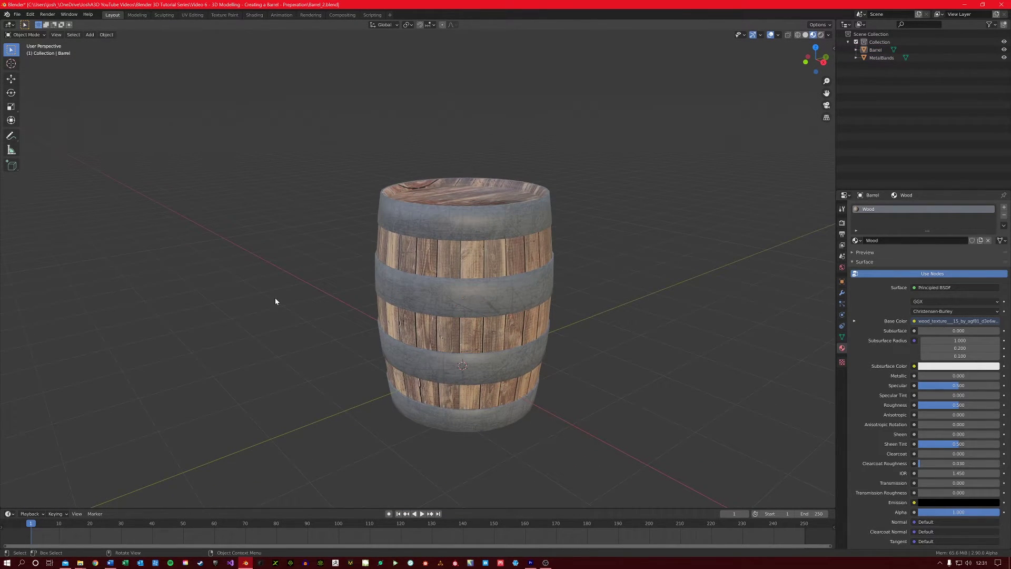
scroll(381, 256, up, 8)
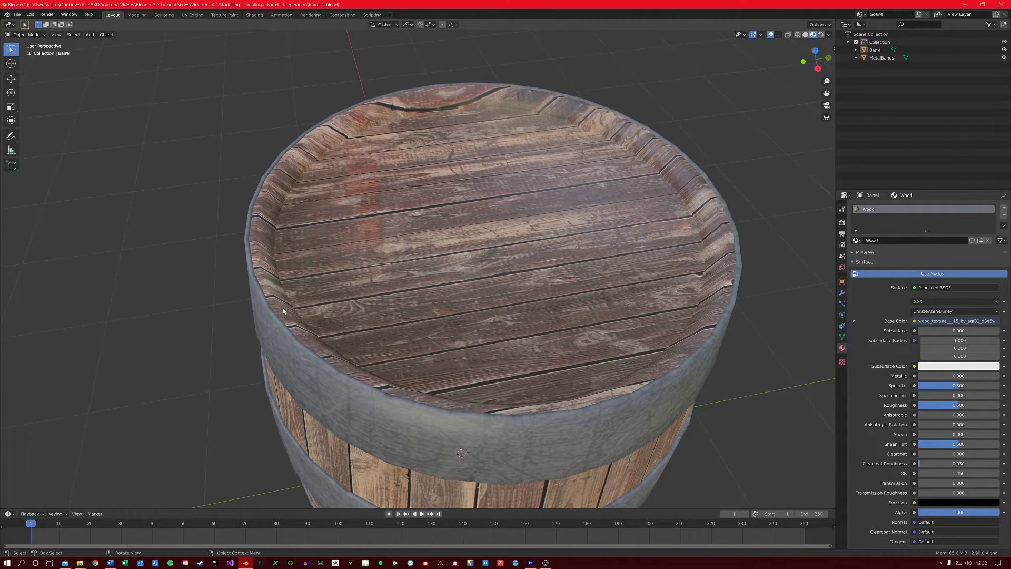
shift+middle_drag(288, 296, 306, 299)
Put the barrel into Edit Mode and clear the current selection.
click(335, 217)
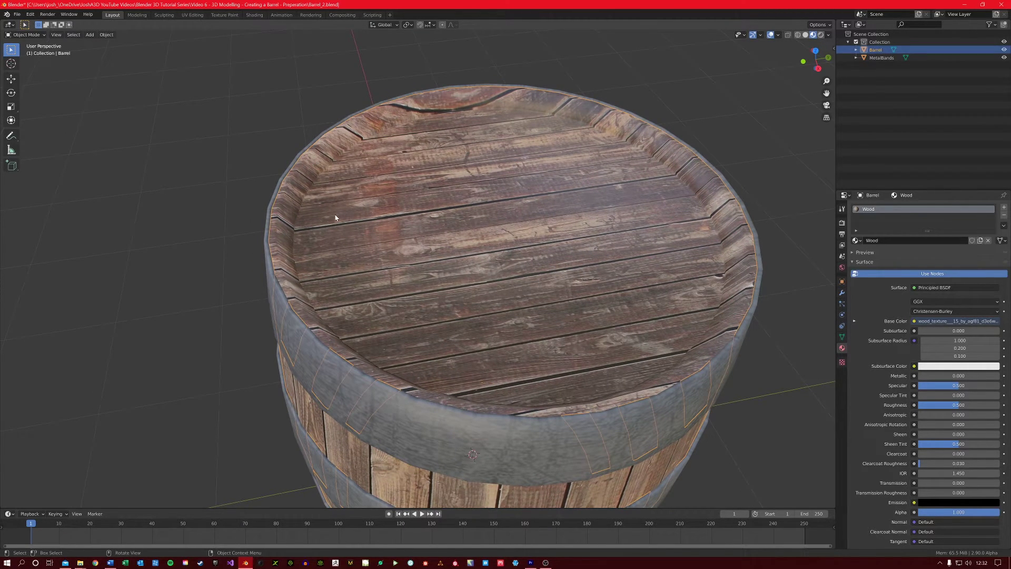
key(Tab)
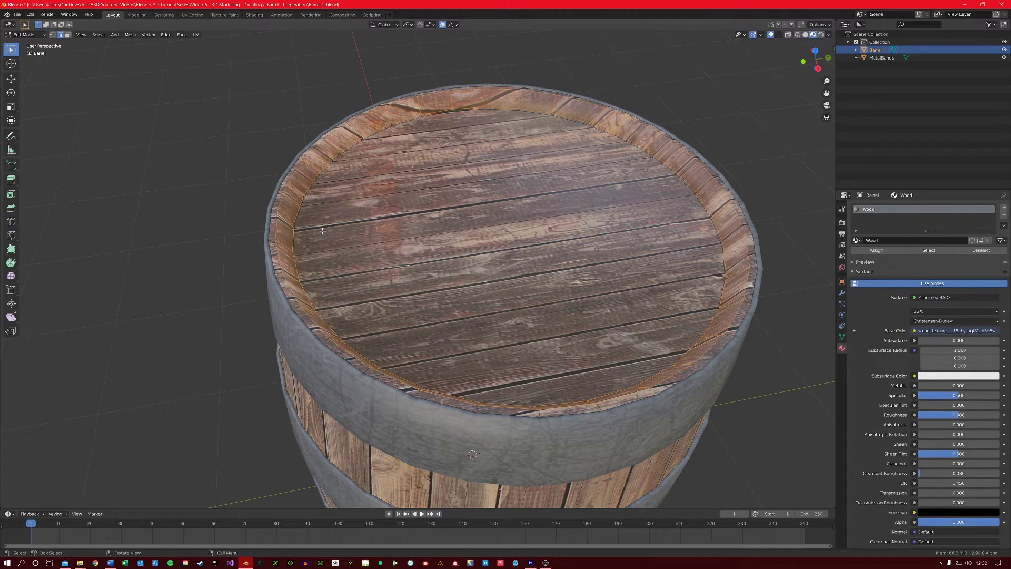
middle_drag(322, 233, 355, 242)
scroll(352, 234, up, 4)
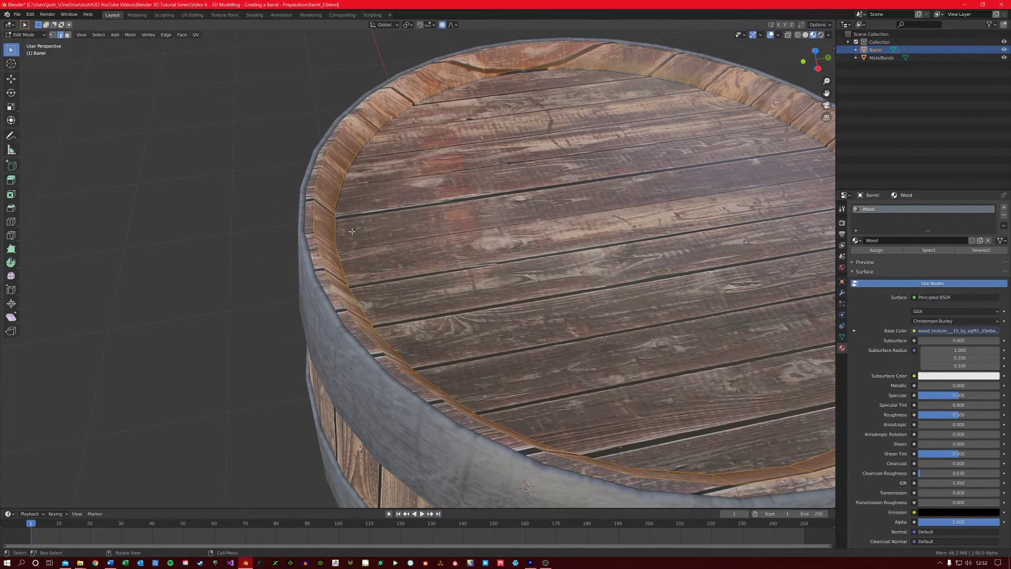
key(alt+a)
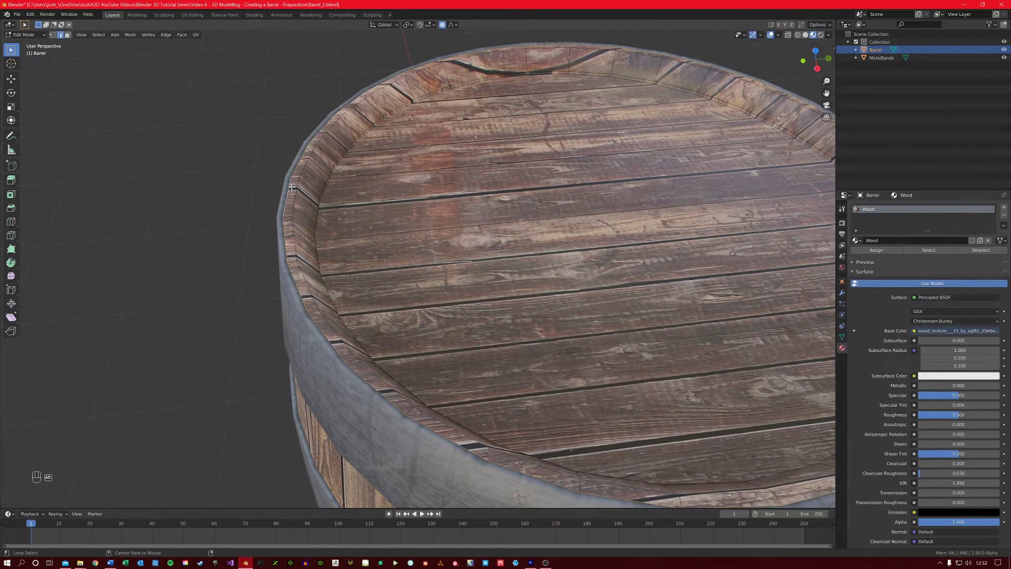
scroll(320, 214, up, 2)
scroll(322, 214, up, 2)
scroll(309, 199, down, 2)
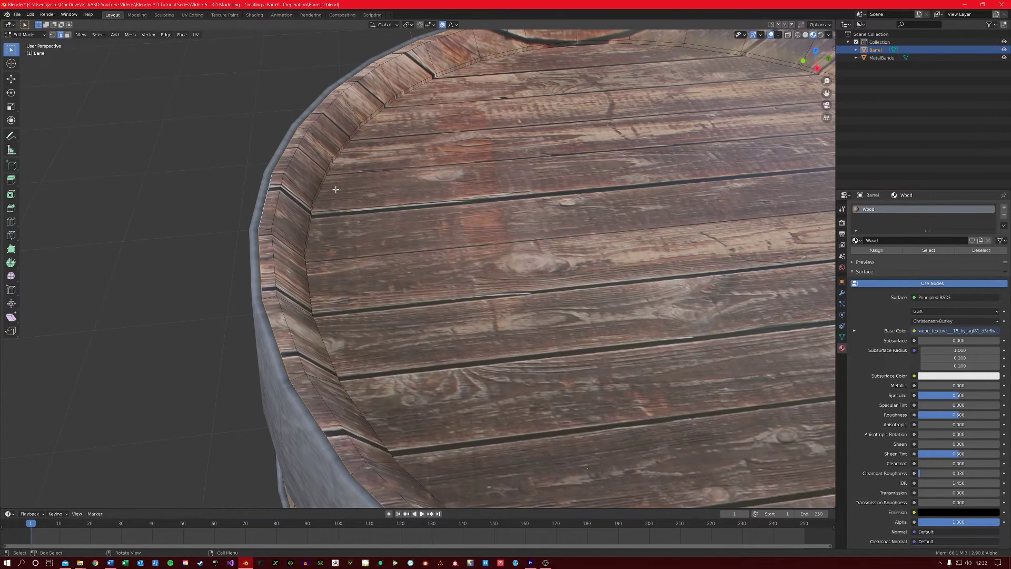
In Face select mode, select two rim face loops and the thin inner bevel face.
click(67, 35)
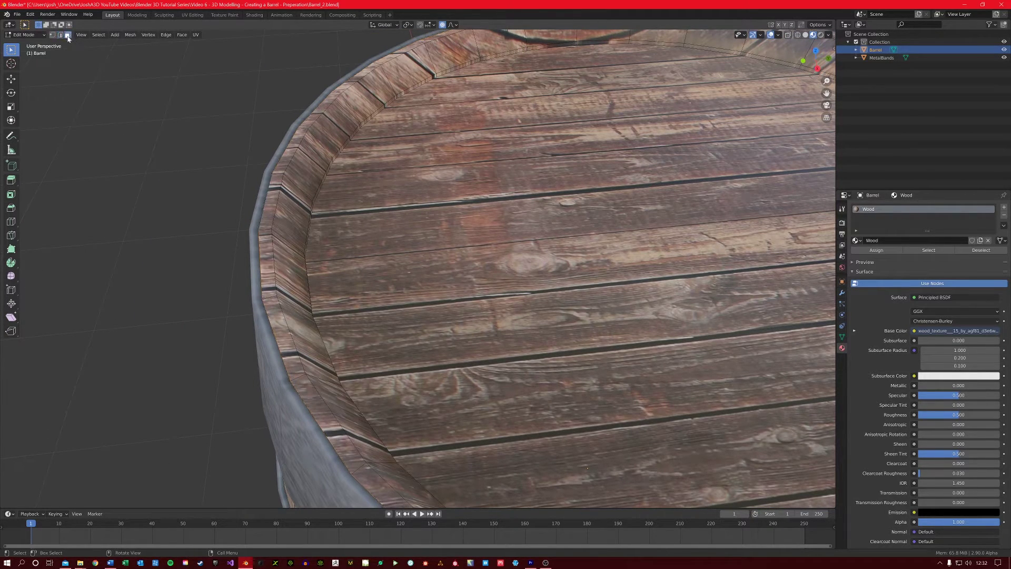
alt+click(267, 234)
scroll(281, 238, down, 3)
middle_drag(281, 238, 295, 238)
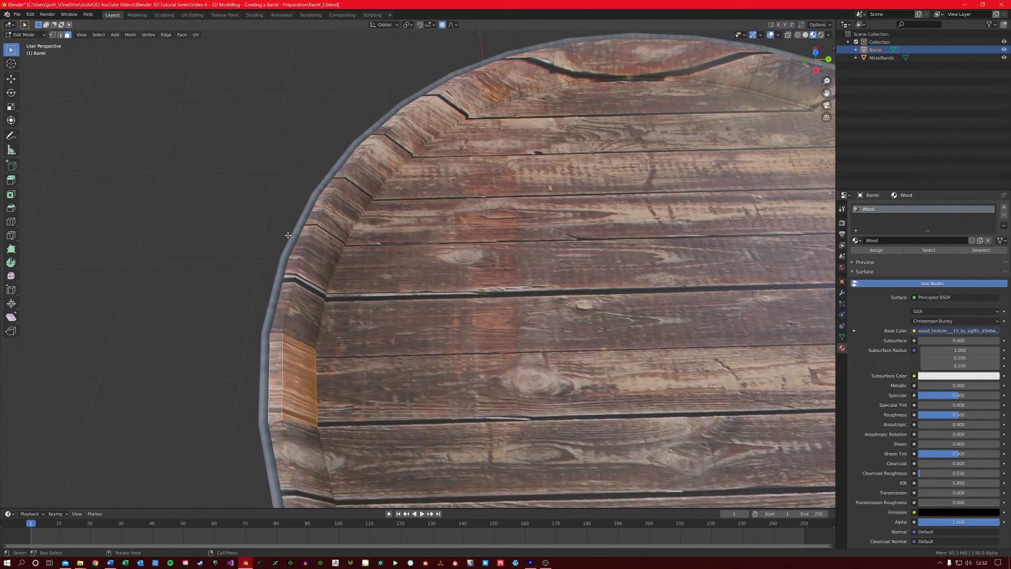
scroll(301, 239, up, 5)
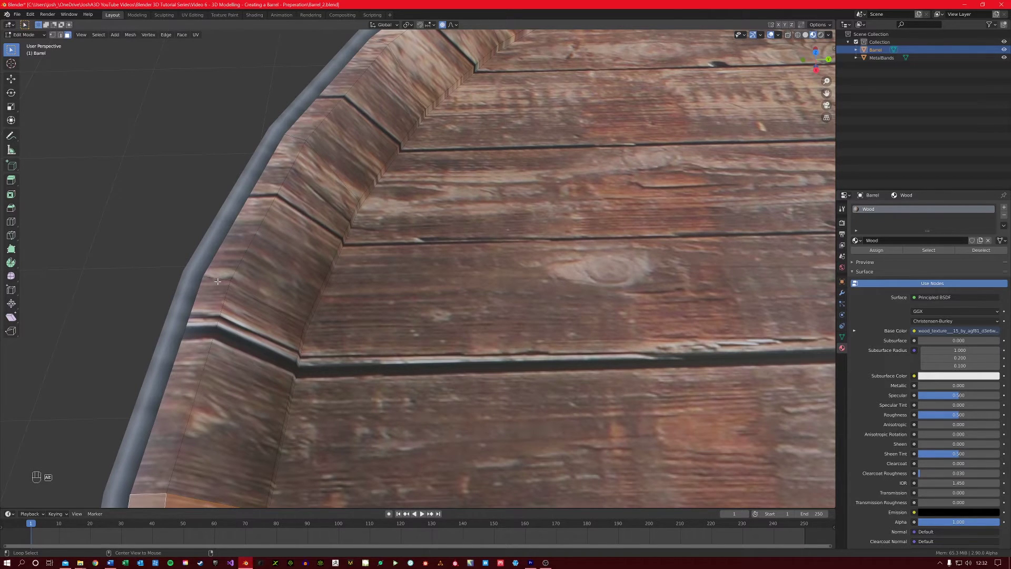
alt+click(210, 278)
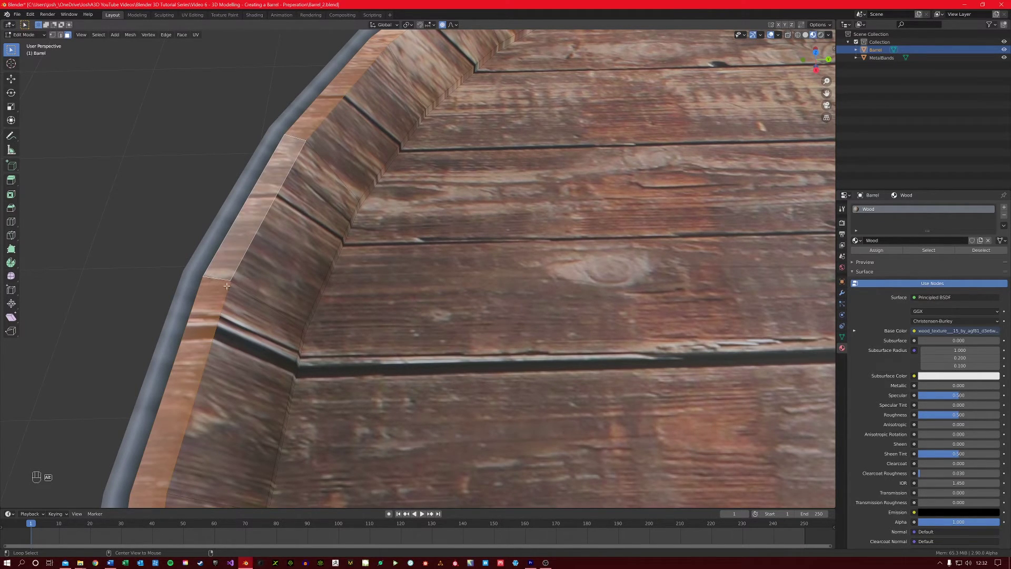
alt+shift+click(256, 299)
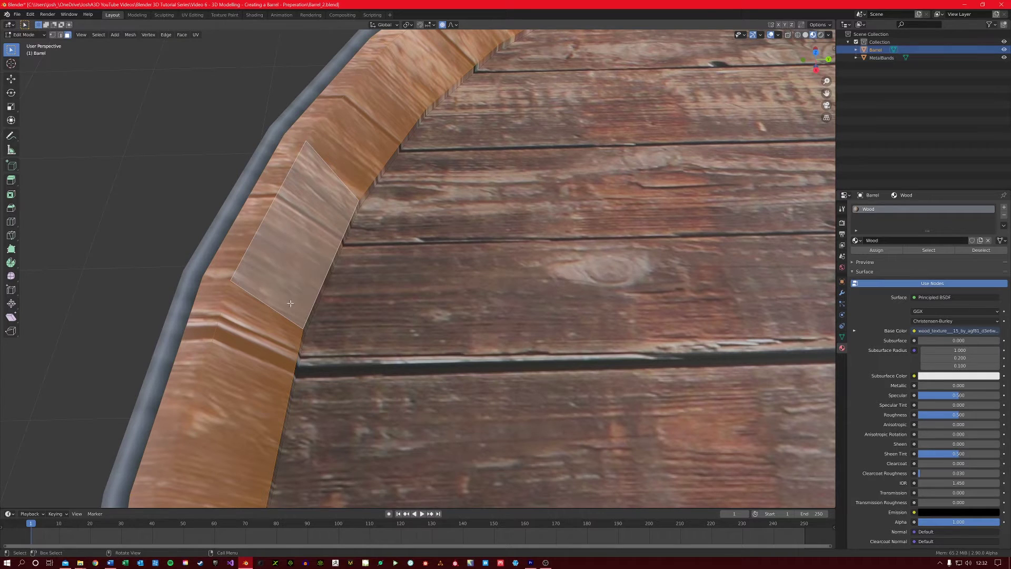
click(322, 289)
In Solid shading, select the top rim face loop plus the thin bevel strip beside it.
click(805, 35)
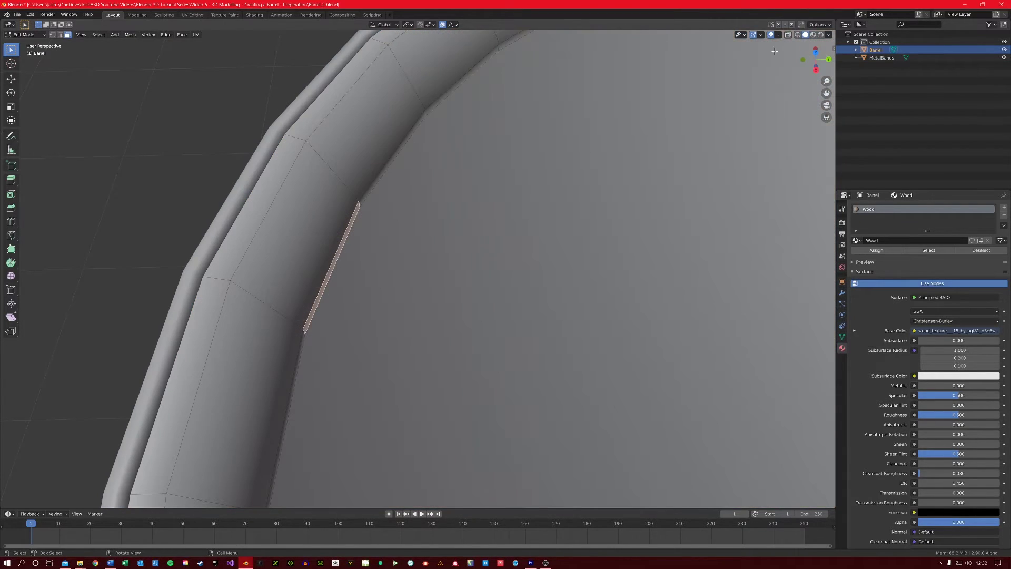
alt+click(269, 305)
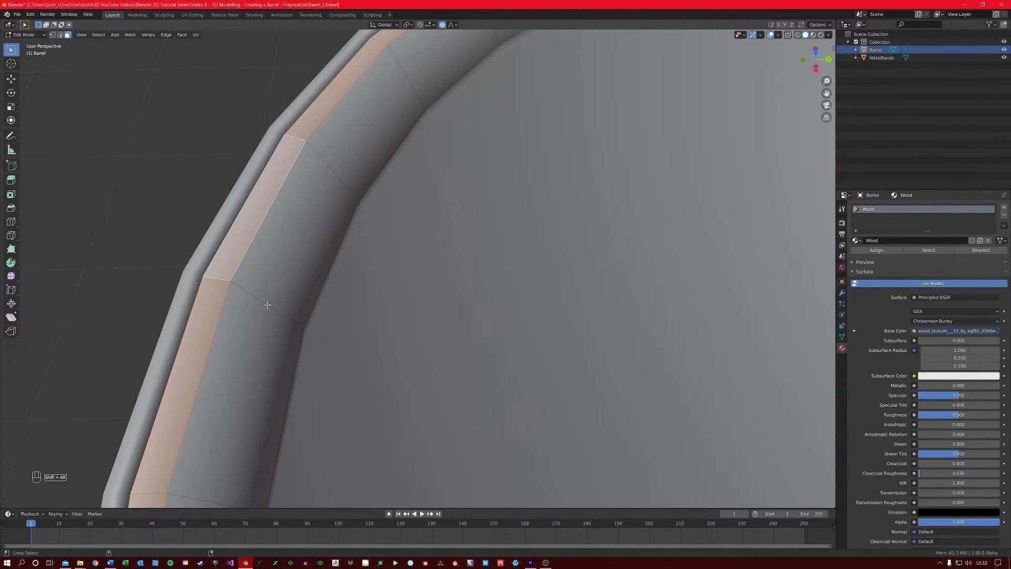
shift+middle_drag(291, 330, 220, 281)
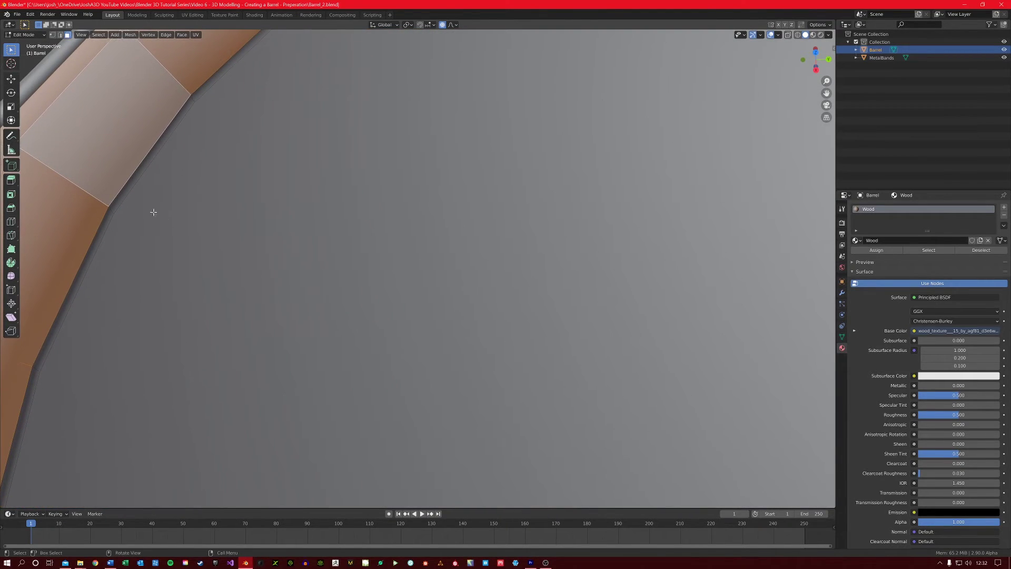
alt+shift+click(111, 211)
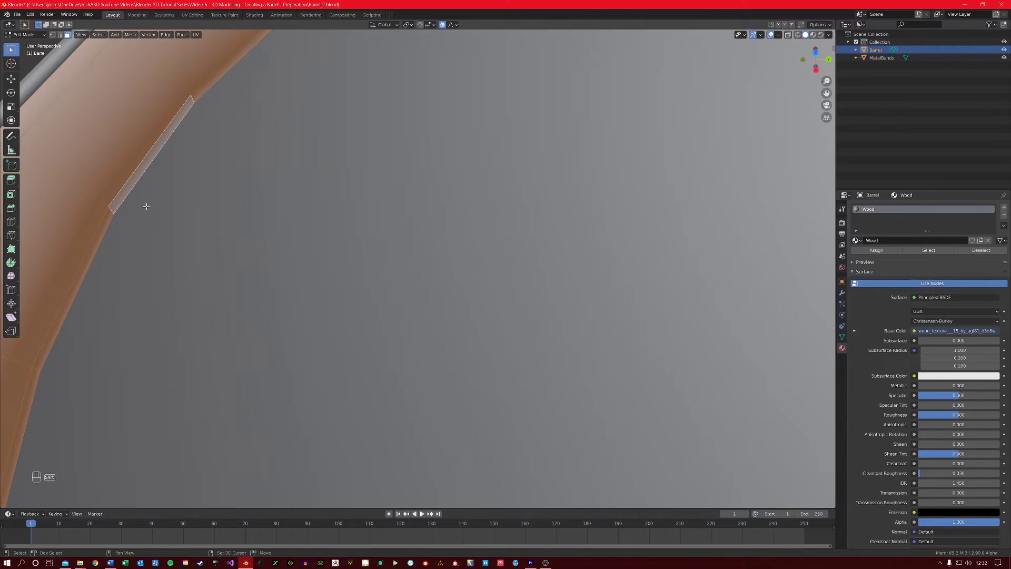
middle_drag(146, 207, 300, 235)
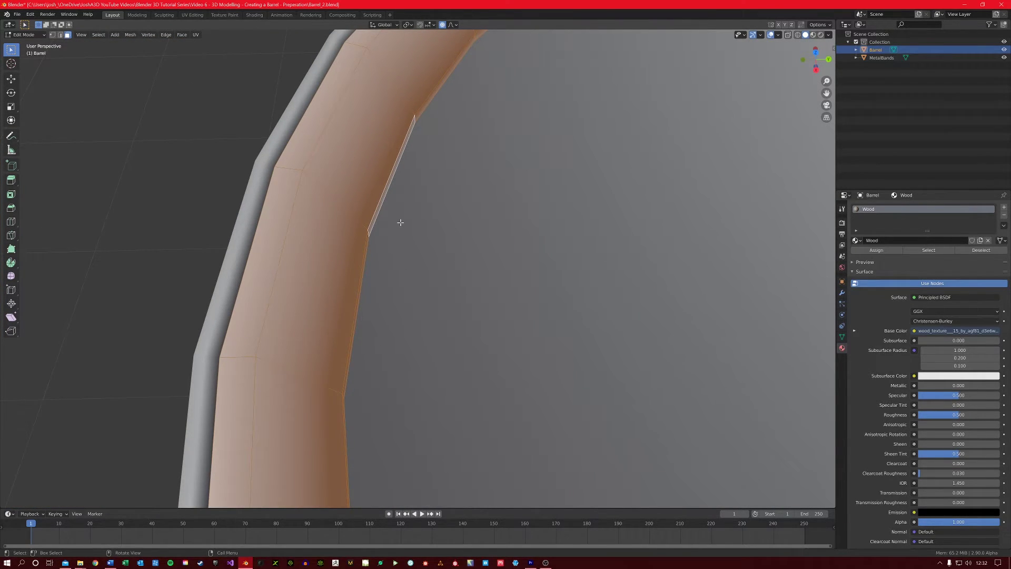
scroll(400, 223, down, 5)
mouse_move(480, 280)
shift+middle_down()
mouse_move(395, 279)
mouse_move(433, 272)
mouse_move(434, 294)
shift+middle_up()
Back in Material Preview, add a second material slot set to Metal and assign it to the rim faces.
click(813, 34)
middle_drag(516, 177, 401, 232)
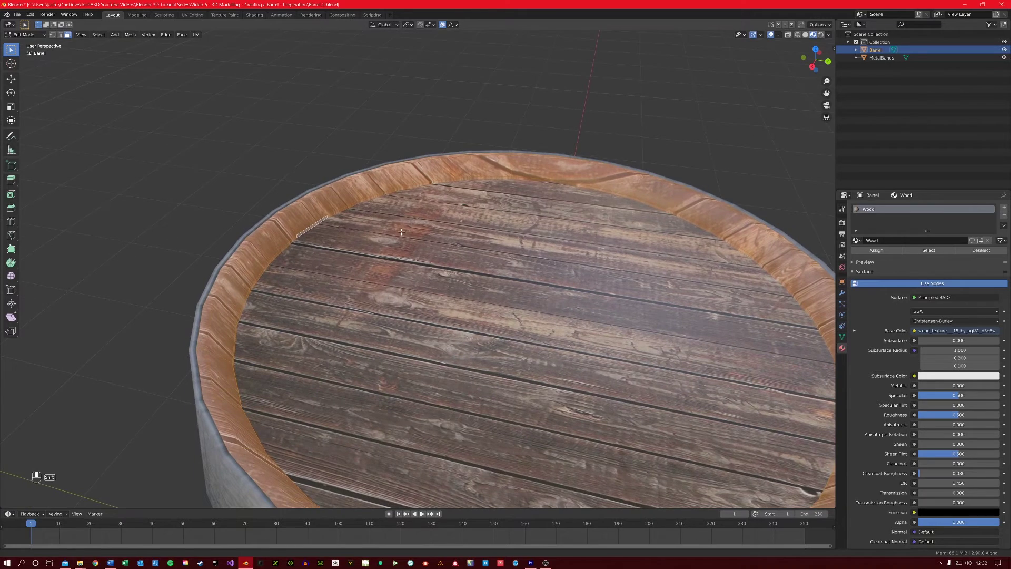
click(1004, 208)
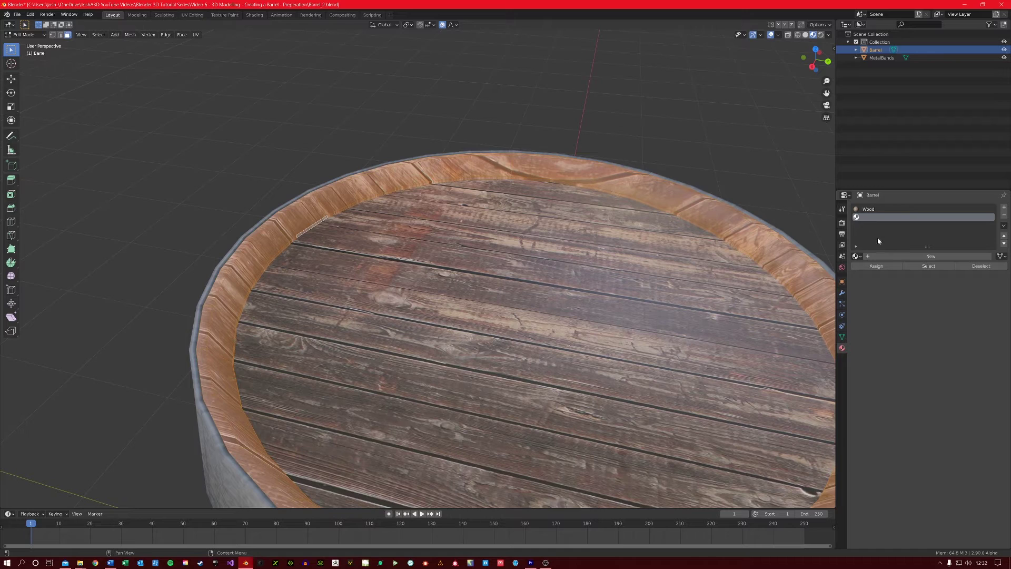
click(858, 257)
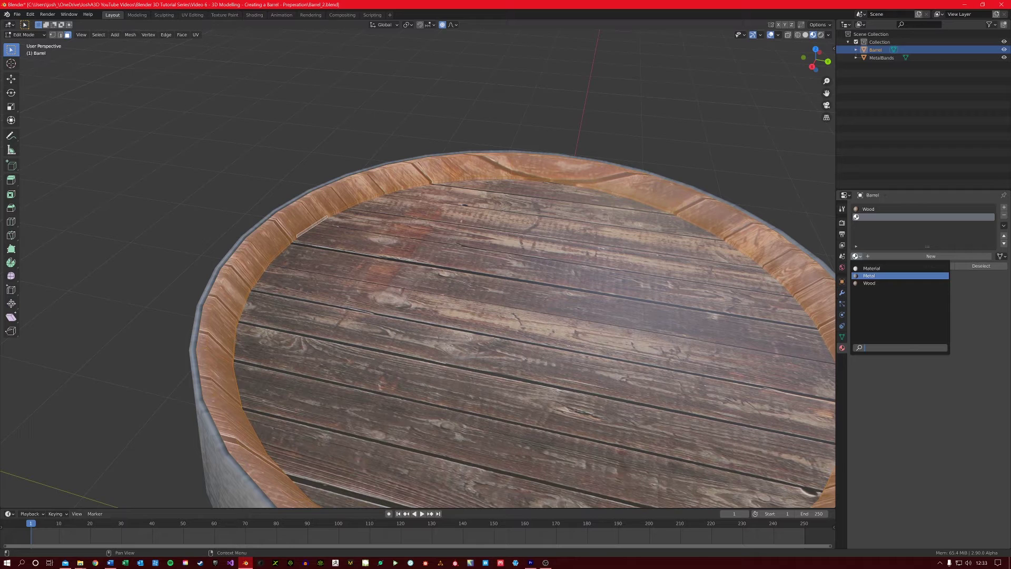
click(888, 275)
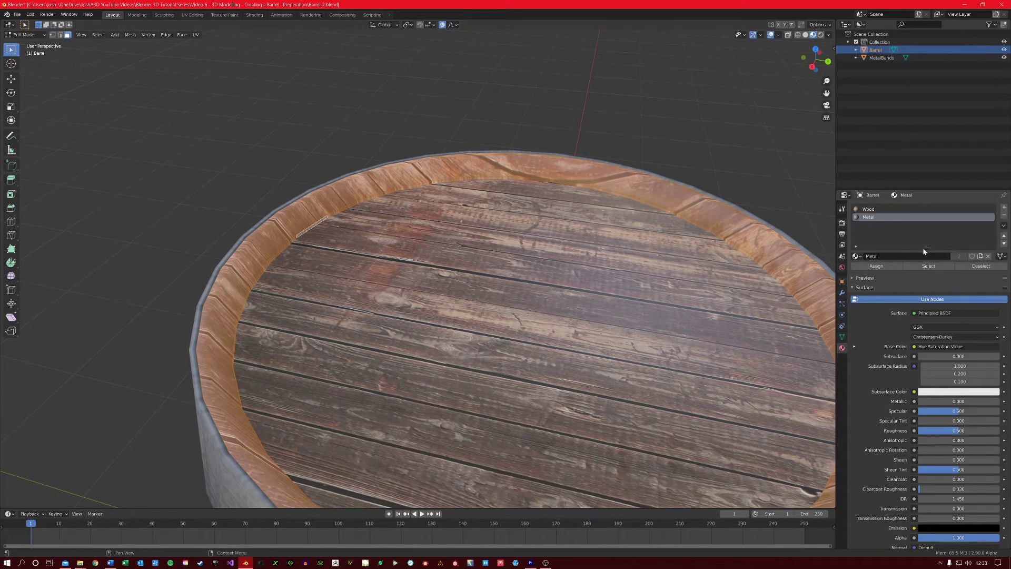
click(881, 266)
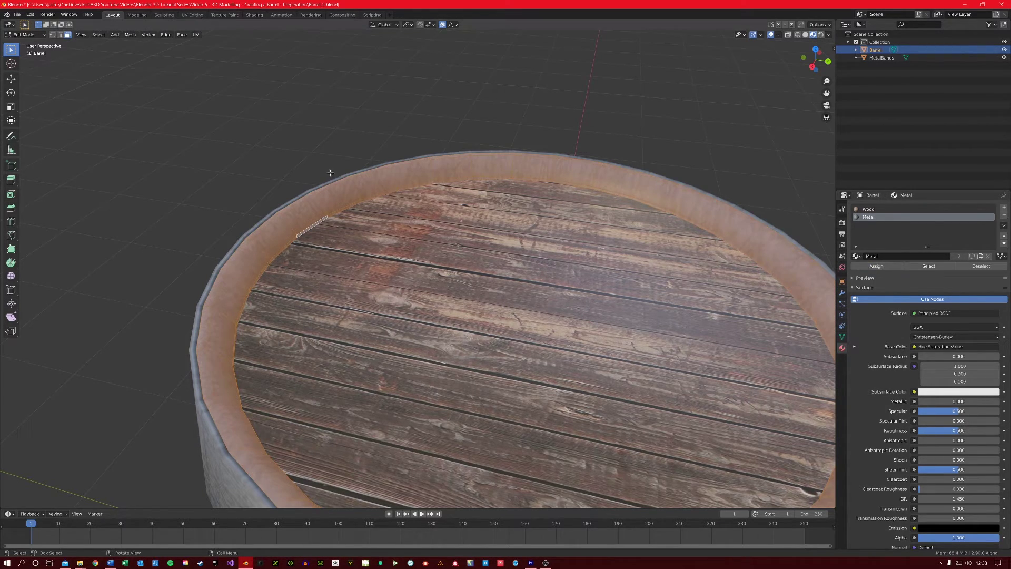
key(Tab)
scroll(274, 158, down, 8)
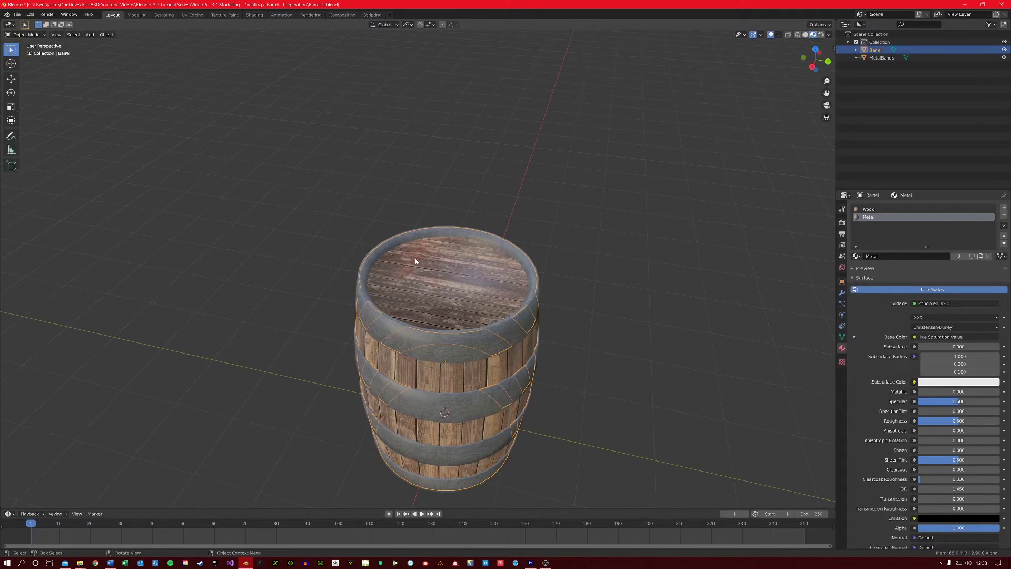
click(326, 241)
scroll(361, 251, up, 3)
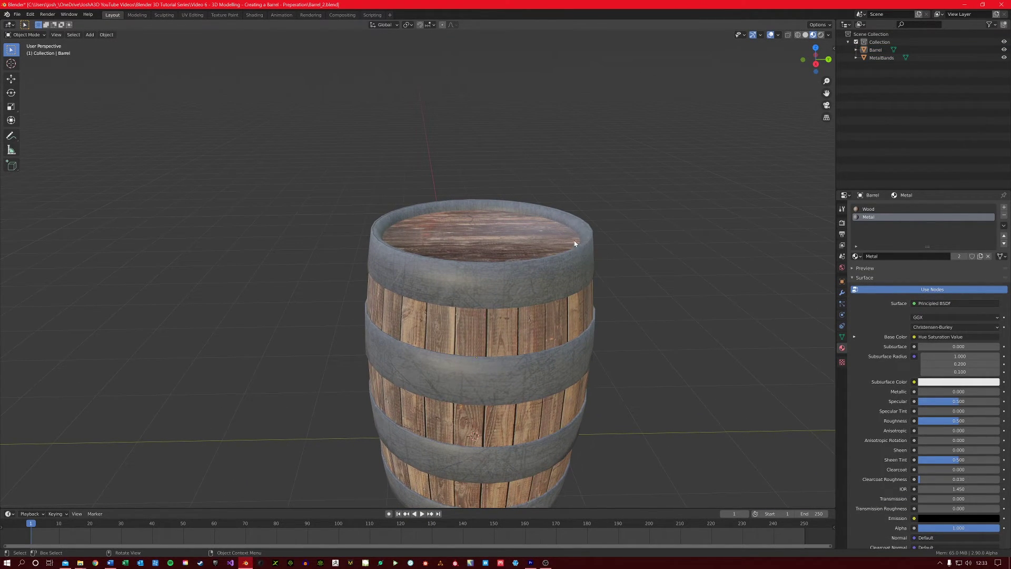
middle_drag(546, 254, 550, 256)
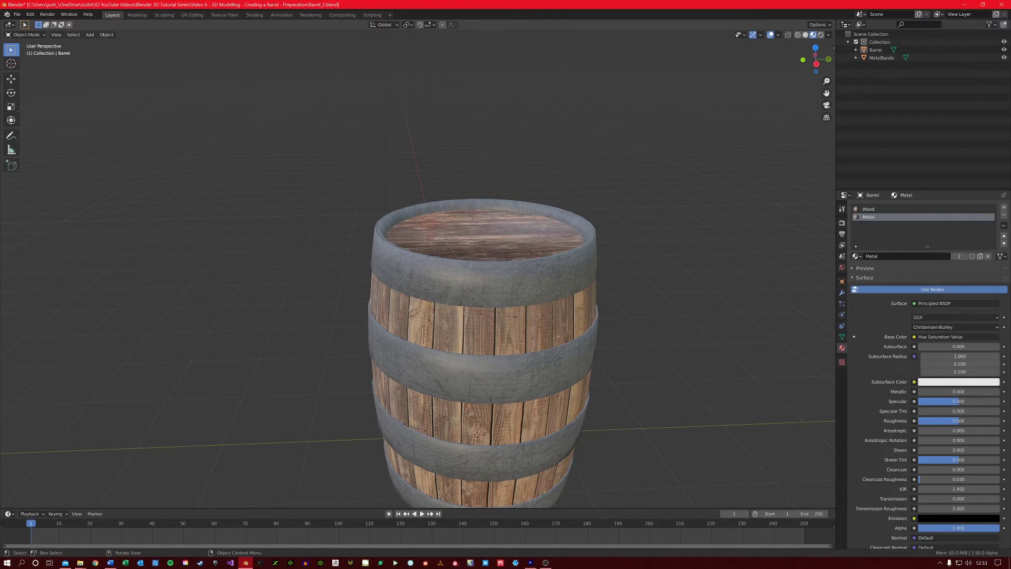
middle_drag(551, 293, 538, 299)
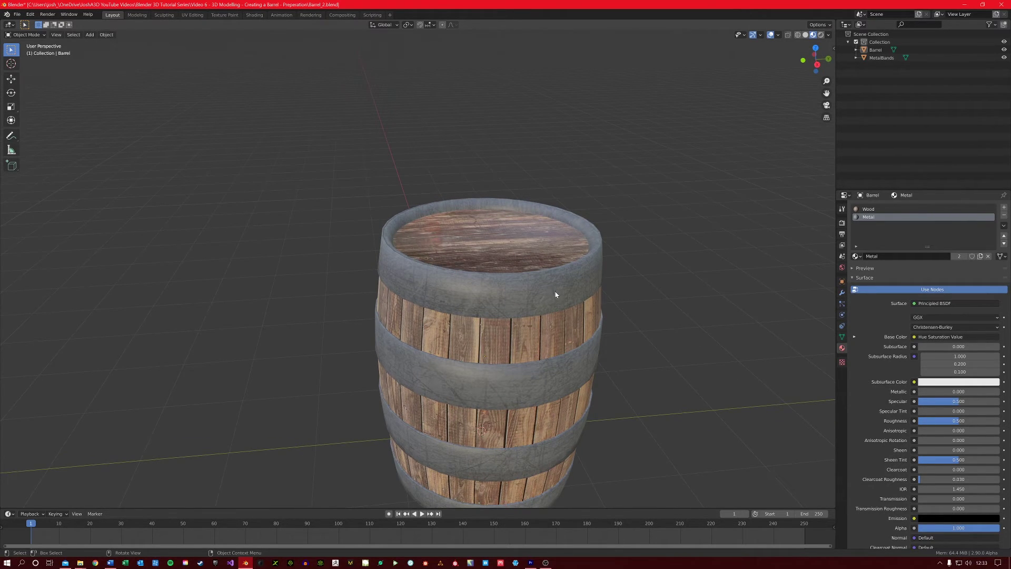